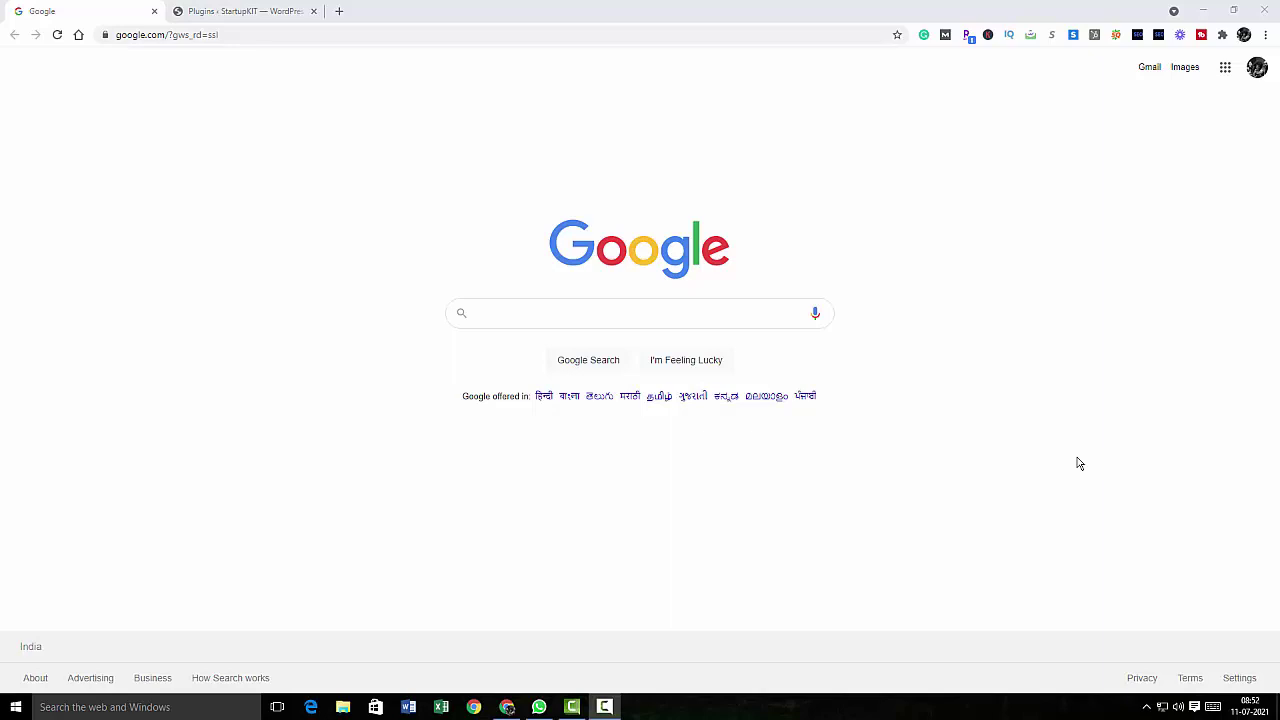
Step: Go to adding new plugins from the WordPress Plugins page and search for "WP FASTEST CACHE"
{"action": "key", "text": "ctrl+Tab"}
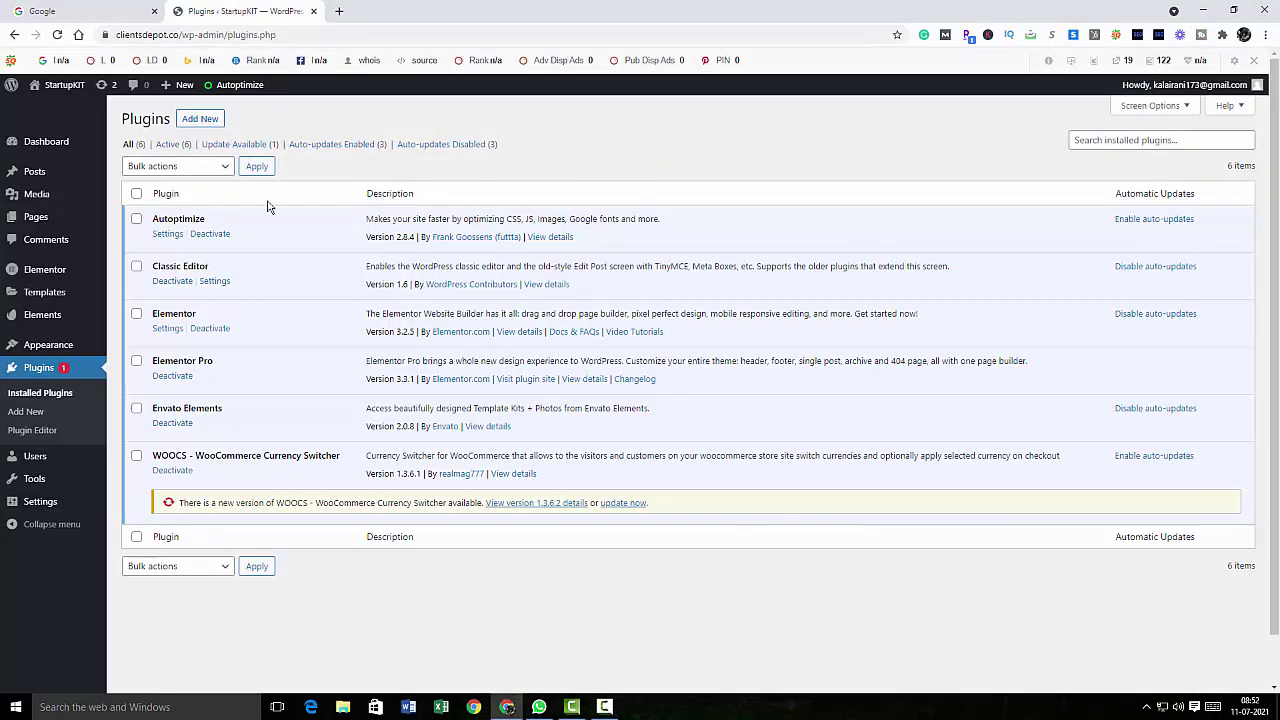
{"action": "left_click", "coordinate": [205, 122]}
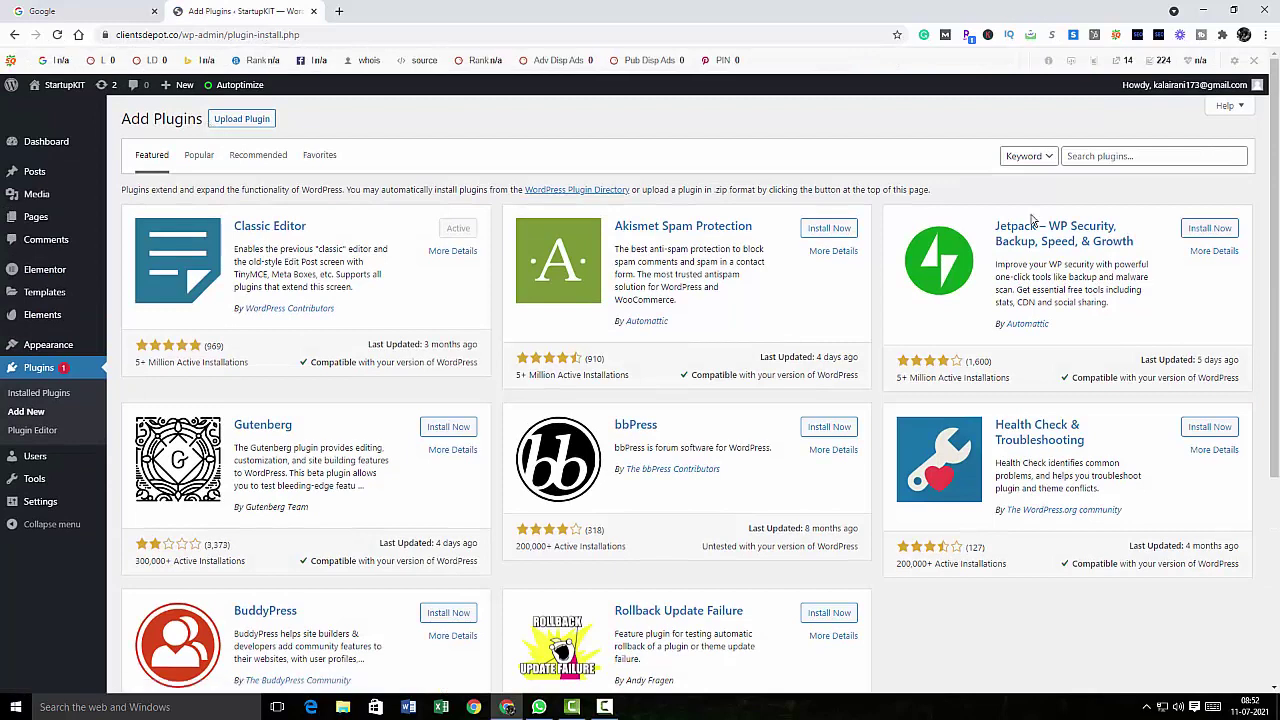
{"action": "left_click", "coordinate": [1117, 157]}
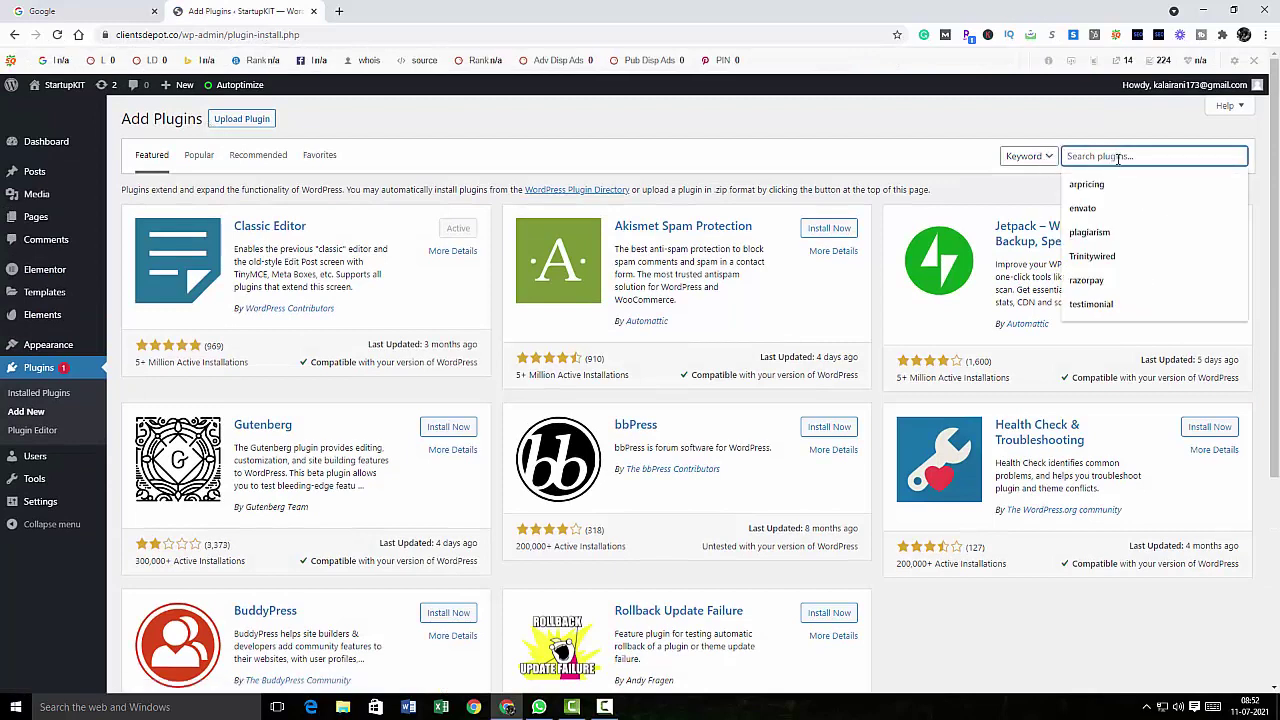
{"action": "type", "text": "WP FAST"}
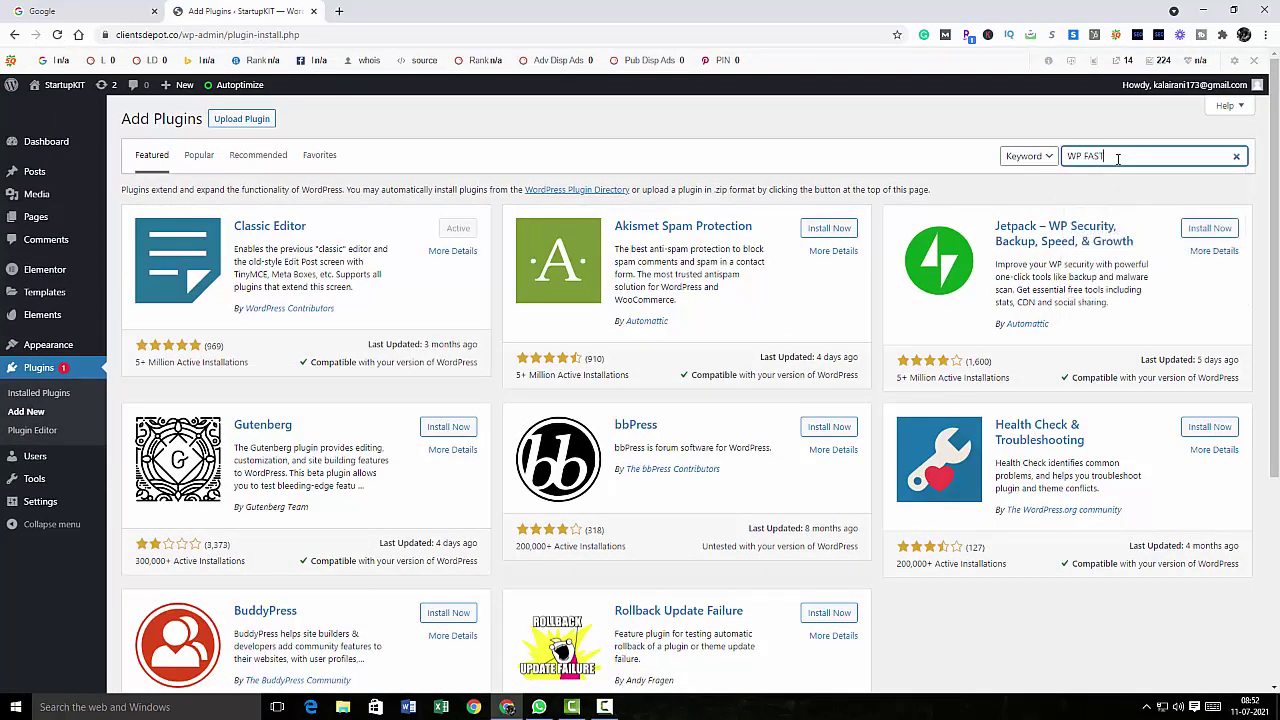
{"action": "type", "text": "EST"}
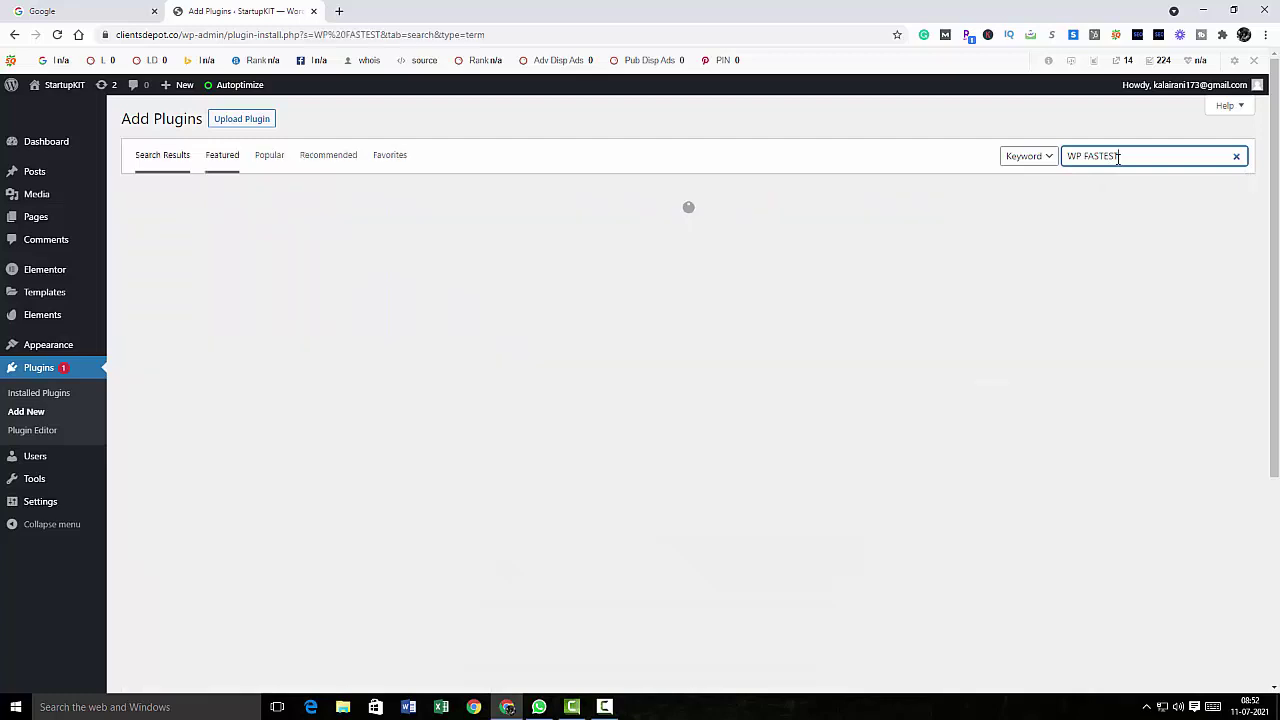
{"action": "type", "text": " CACHE"}
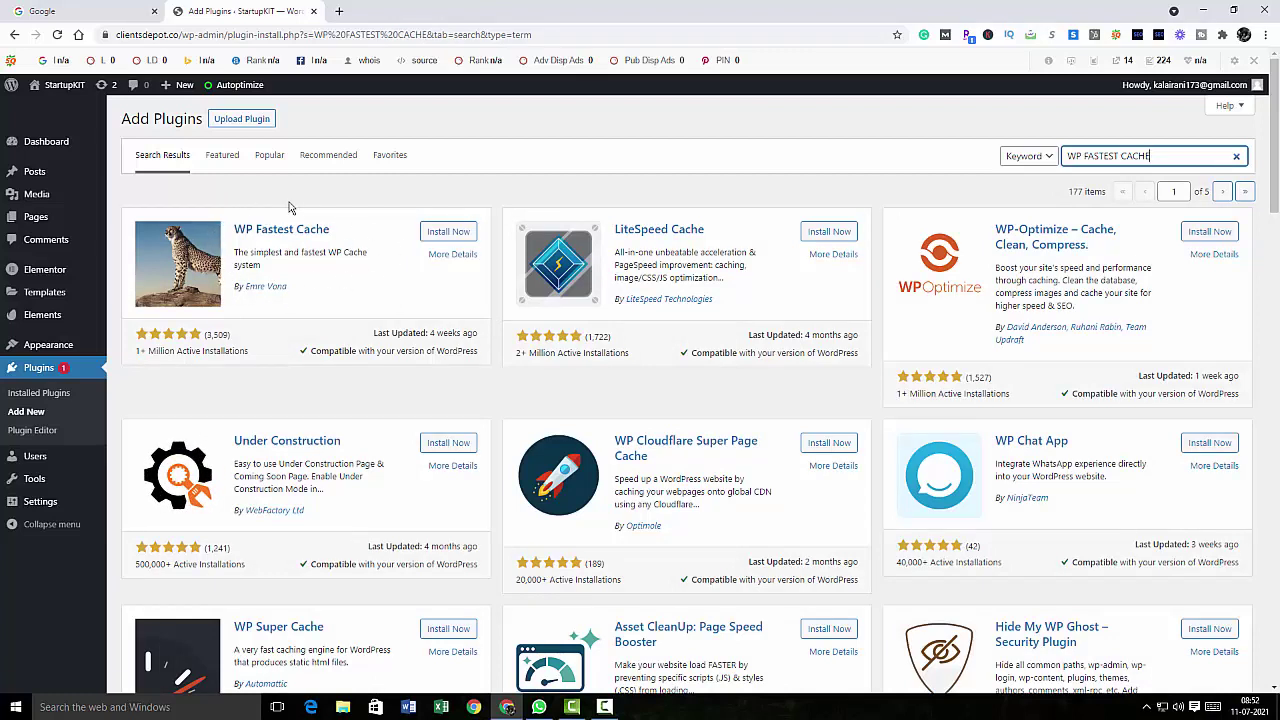
Step: Install and activate the WP Fastest Cache plugin
{"action": "left_click", "coordinate": [443, 232]}
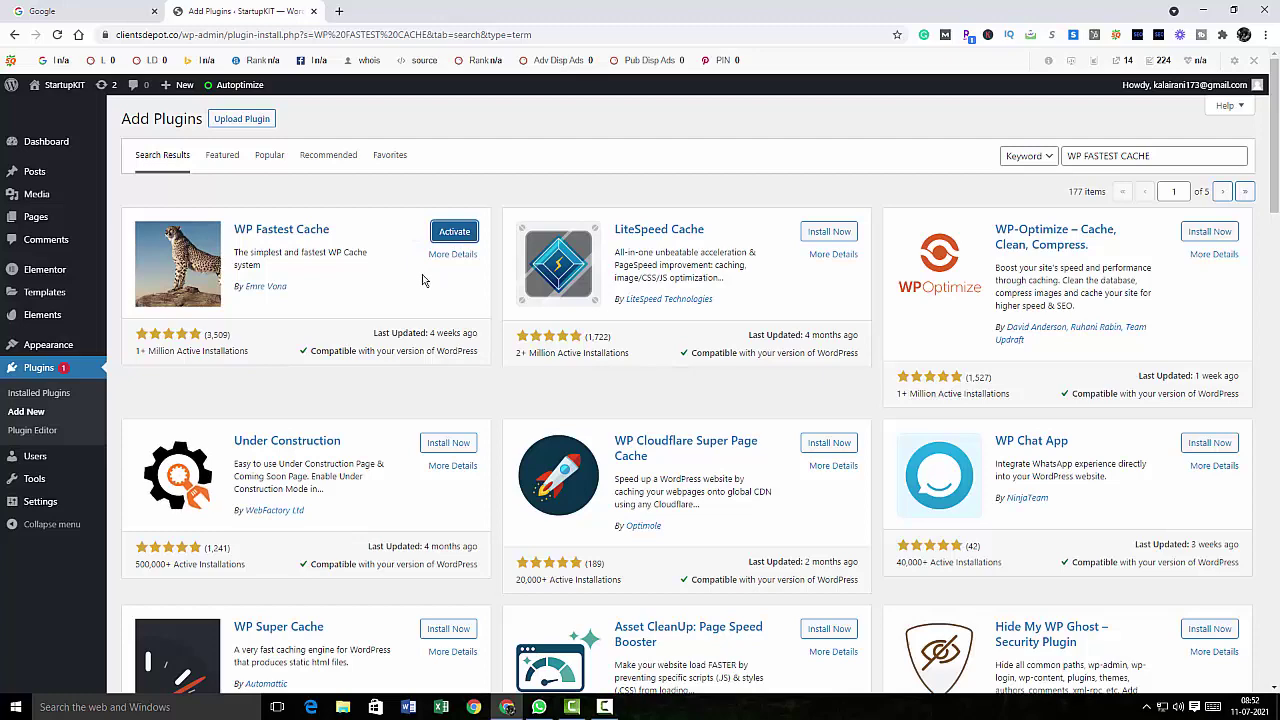
{"action": "left_click", "coordinate": [446, 238]}
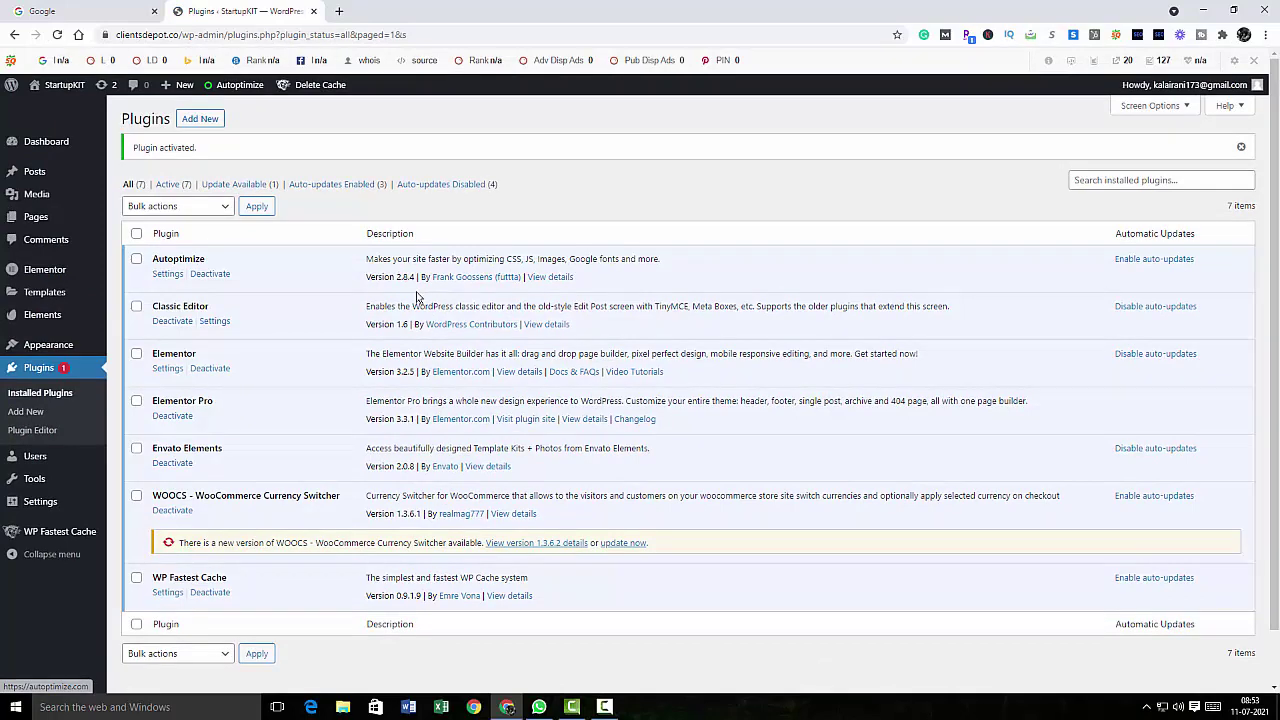
{"action": "scroll", "coordinate": [416, 291], "scroll_direction": "down", "scroll_amount": 1}
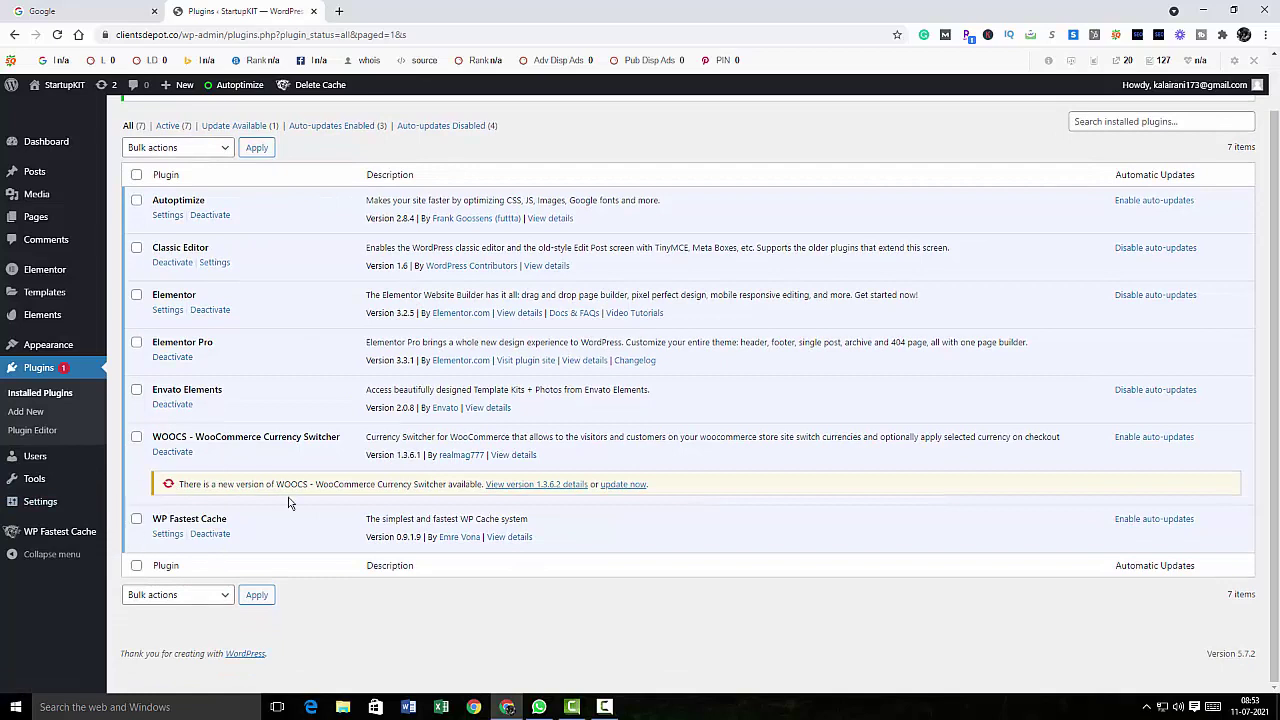
Step: Open clientsdepot.co in a new tab and look through the sections of its homepage
{"action": "left_click", "coordinate": [339, 11]}
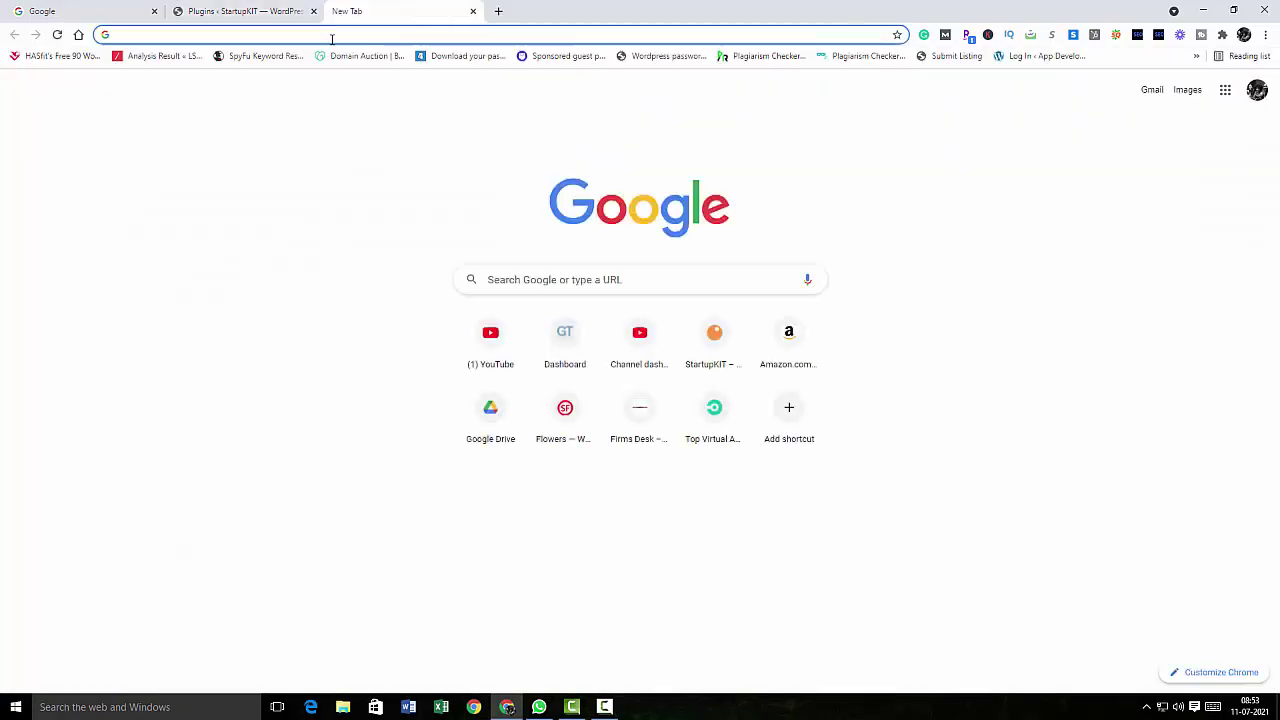
{"action": "type", "text": "CLIENTSDEPO"}
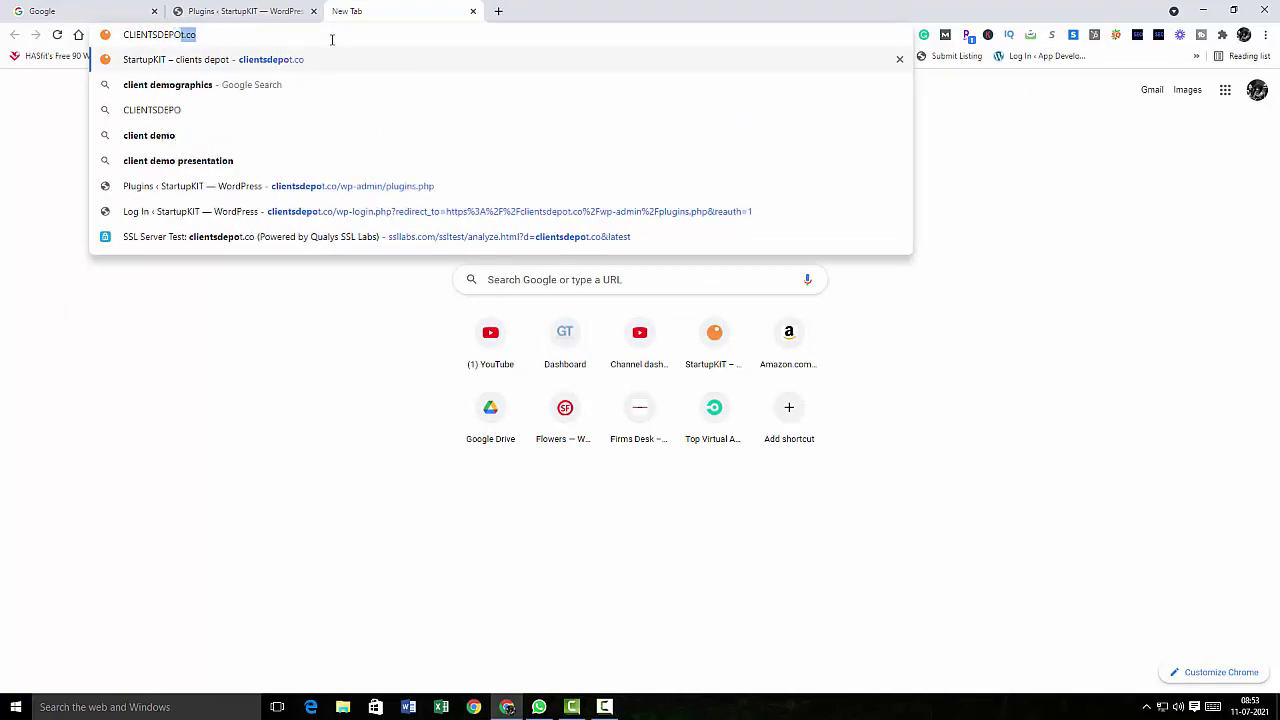
{"action": "key", "text": "Return"}
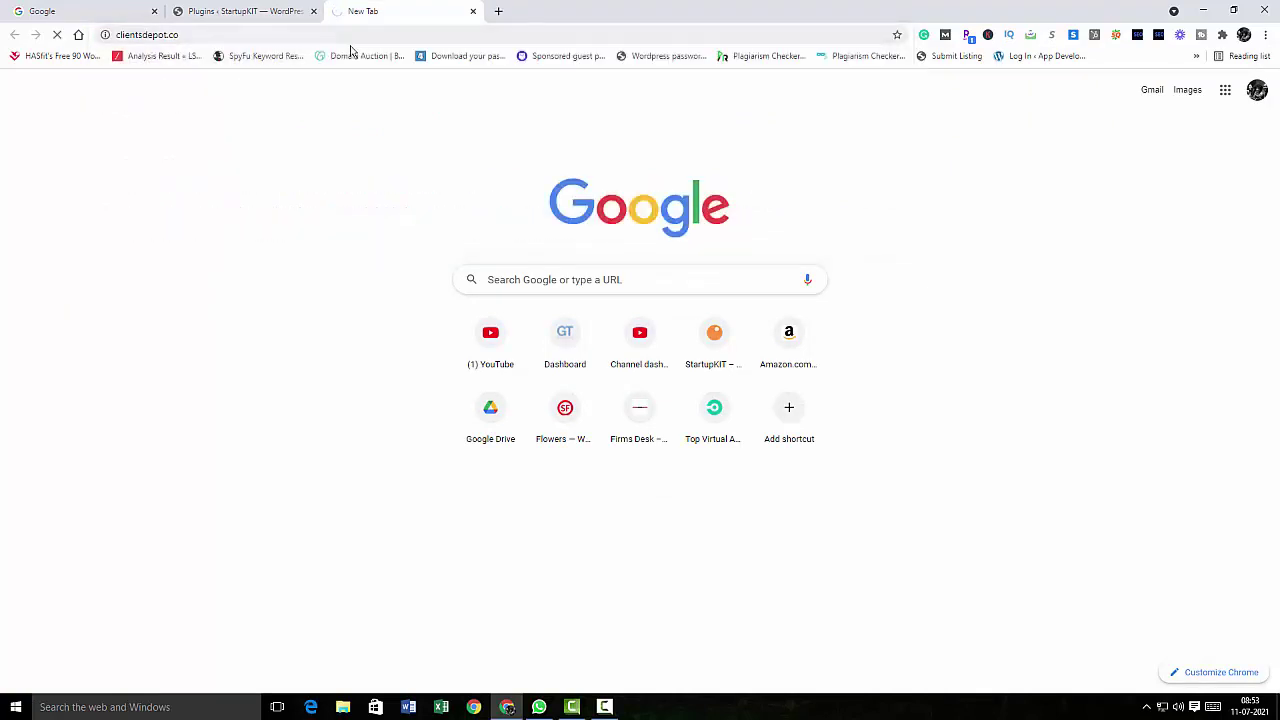
{"action": "mouse_move", "coordinate": [330, 57]}
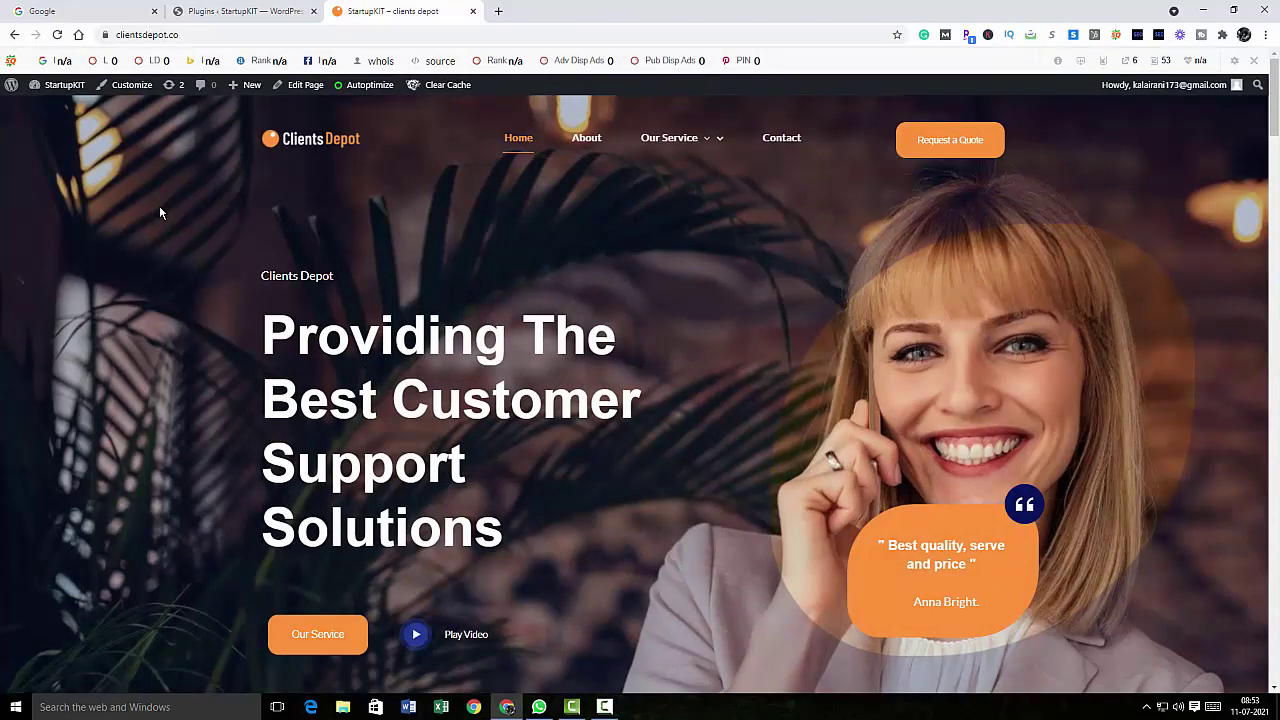
{"action": "scroll", "coordinate": [160, 212], "scroll_direction": "down", "scroll_amount": 6}
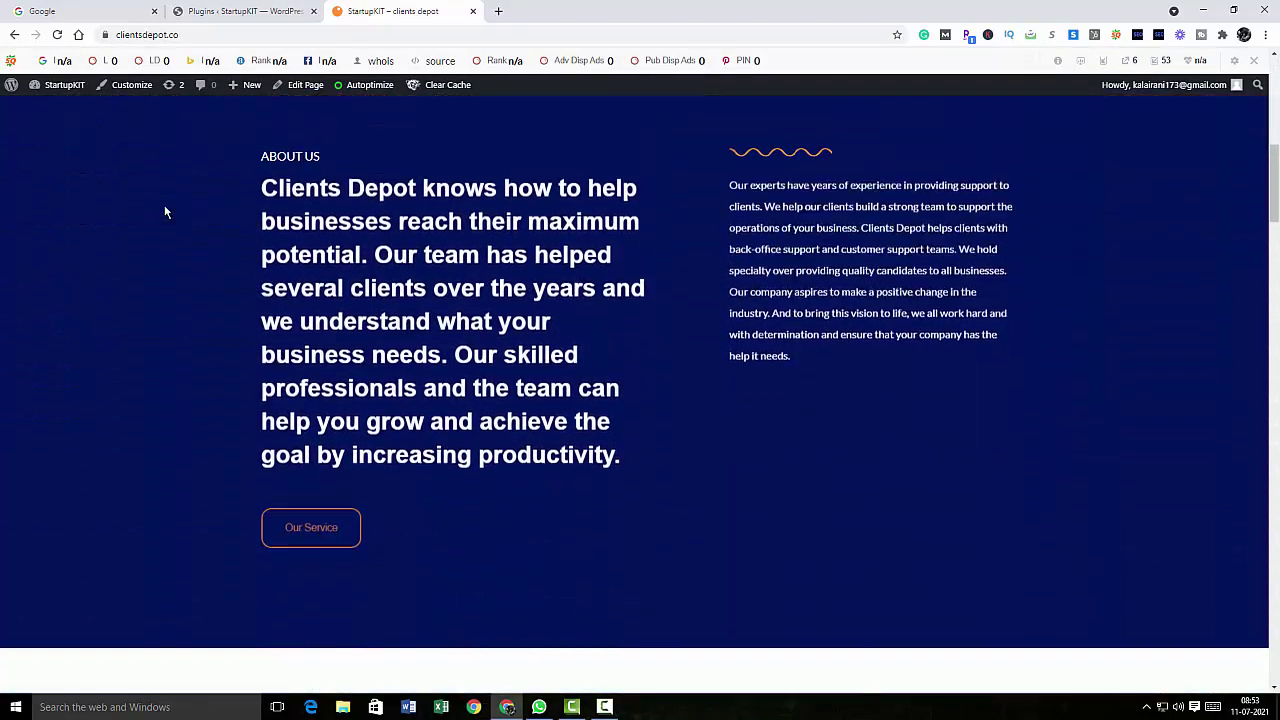
{"action": "scroll", "coordinate": [166, 212], "scroll_direction": "down", "scroll_amount": 7}
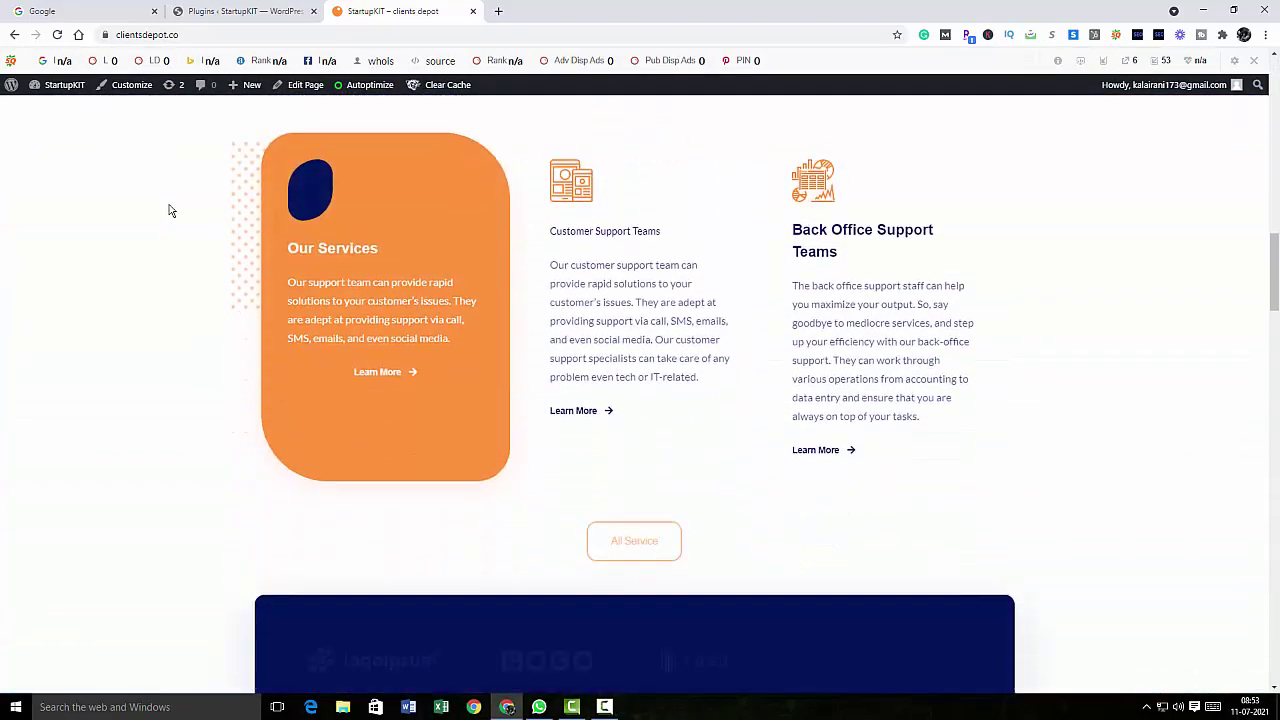
{"action": "scroll", "coordinate": [170, 210], "scroll_direction": "down", "scroll_amount": 9}
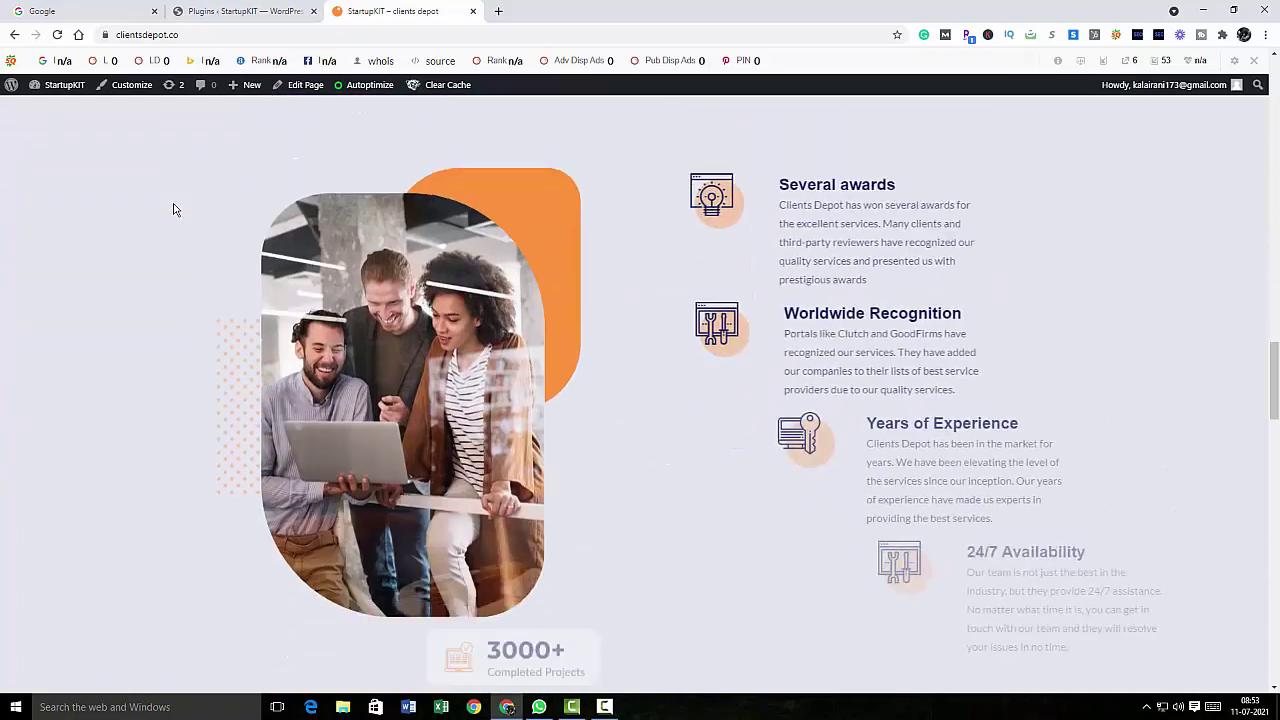
{"action": "scroll", "coordinate": [174, 209], "scroll_direction": "down", "scroll_amount": 8}
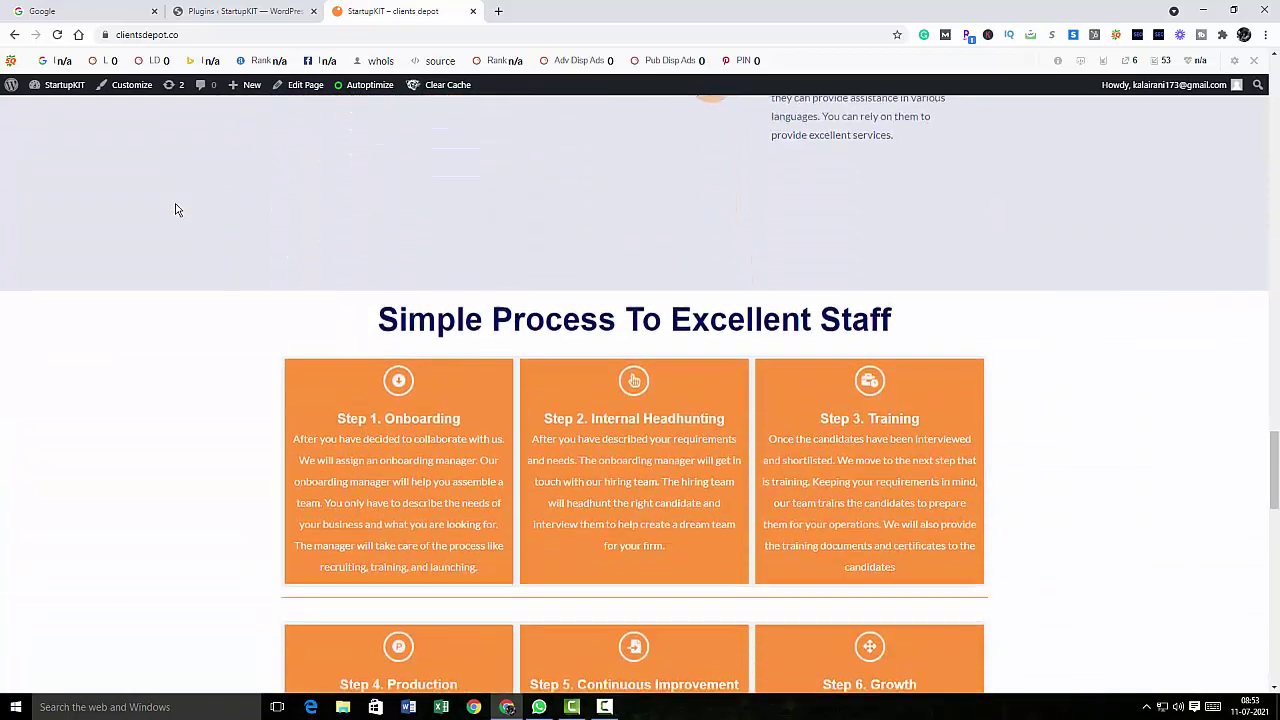
{"action": "scroll", "coordinate": [175, 209], "scroll_direction": "up", "scroll_amount": 15}
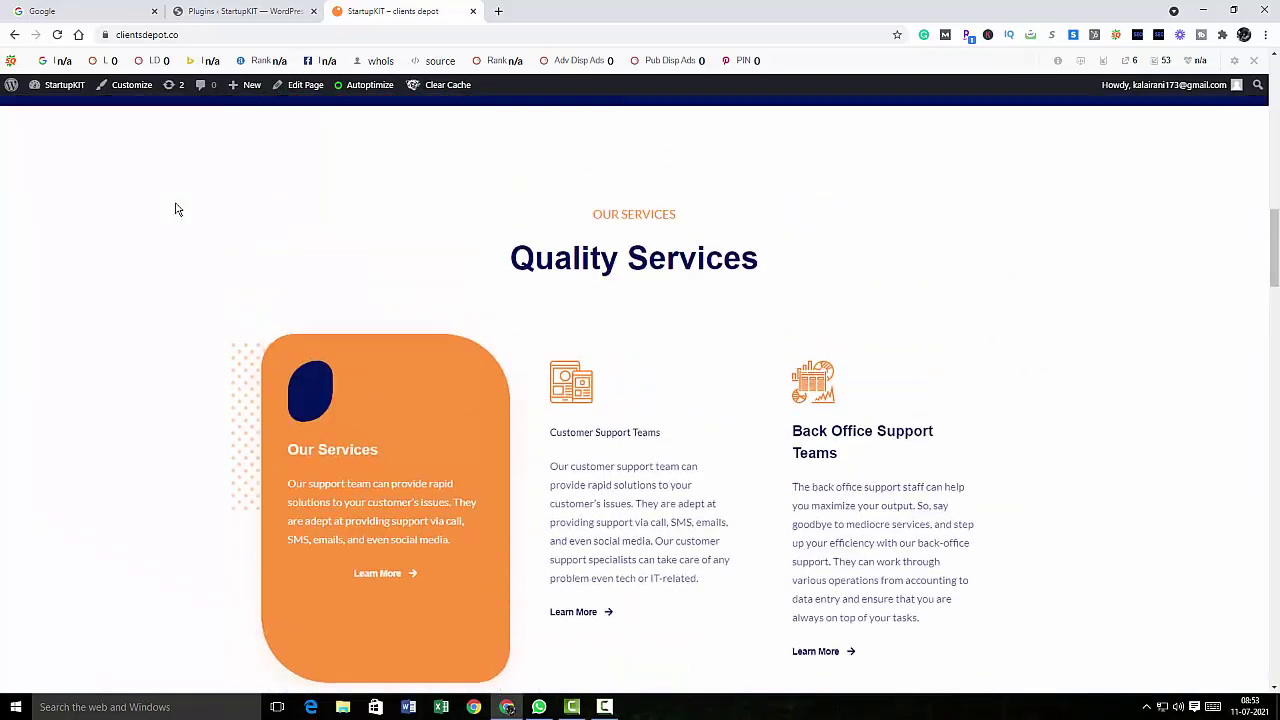
{"action": "scroll", "coordinate": [175, 209], "scroll_direction": "up", "scroll_amount": 10}
Step: Open gtmetrix.com in a new tab and analyze the performance of clientsdepot.co
{"action": "key", "text": "ctrl+shift+Tab"}
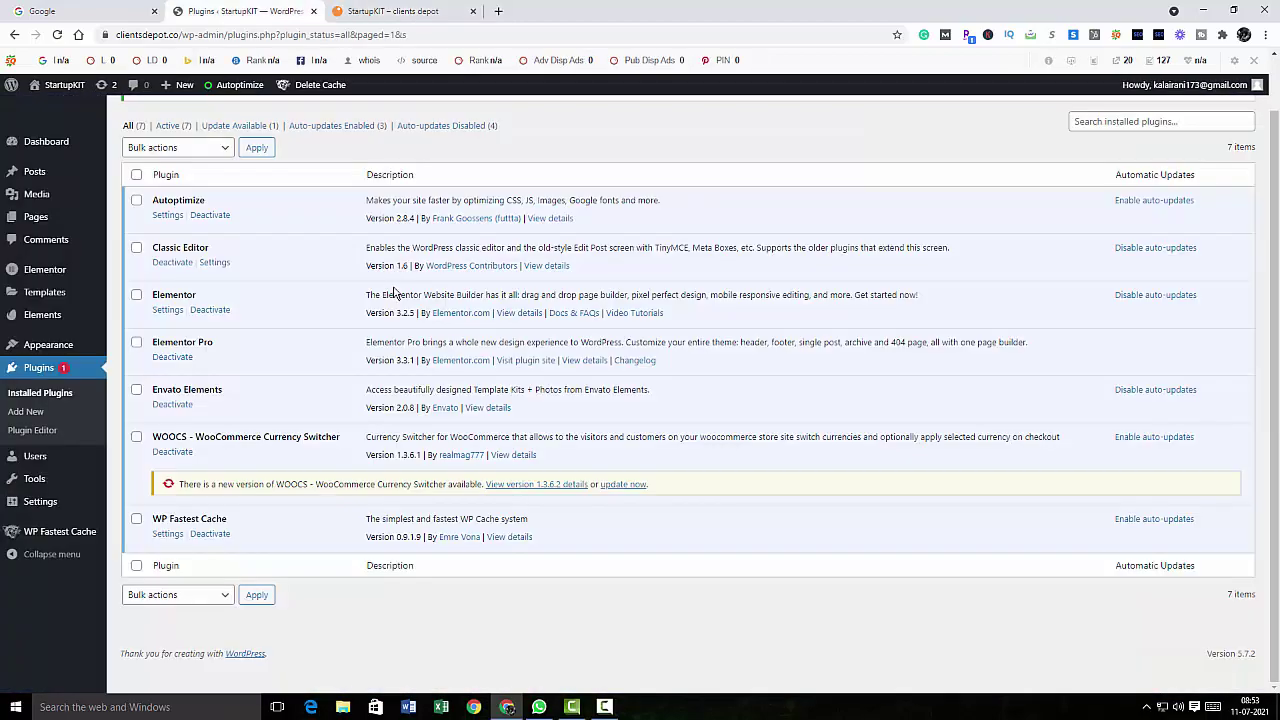
{"action": "key", "text": "ctrl+t"}
{"action": "type", "text": "gtme"}
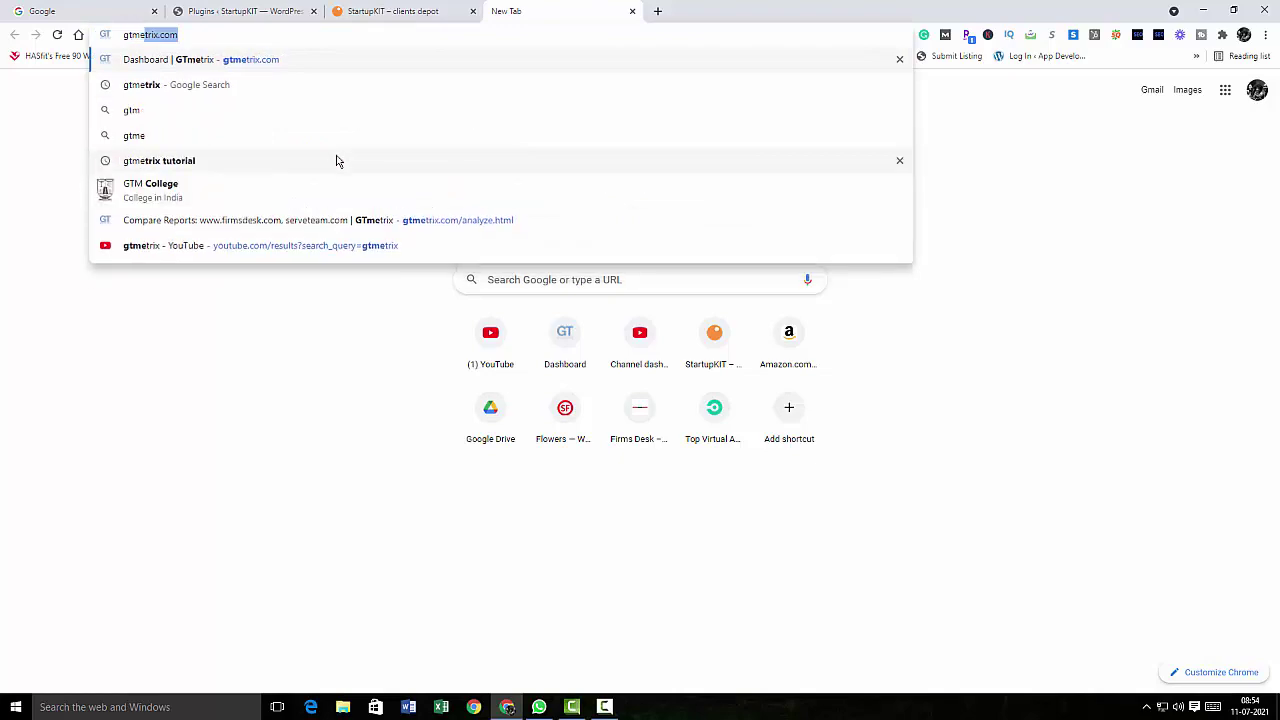
{"action": "type", "text": "trix"}
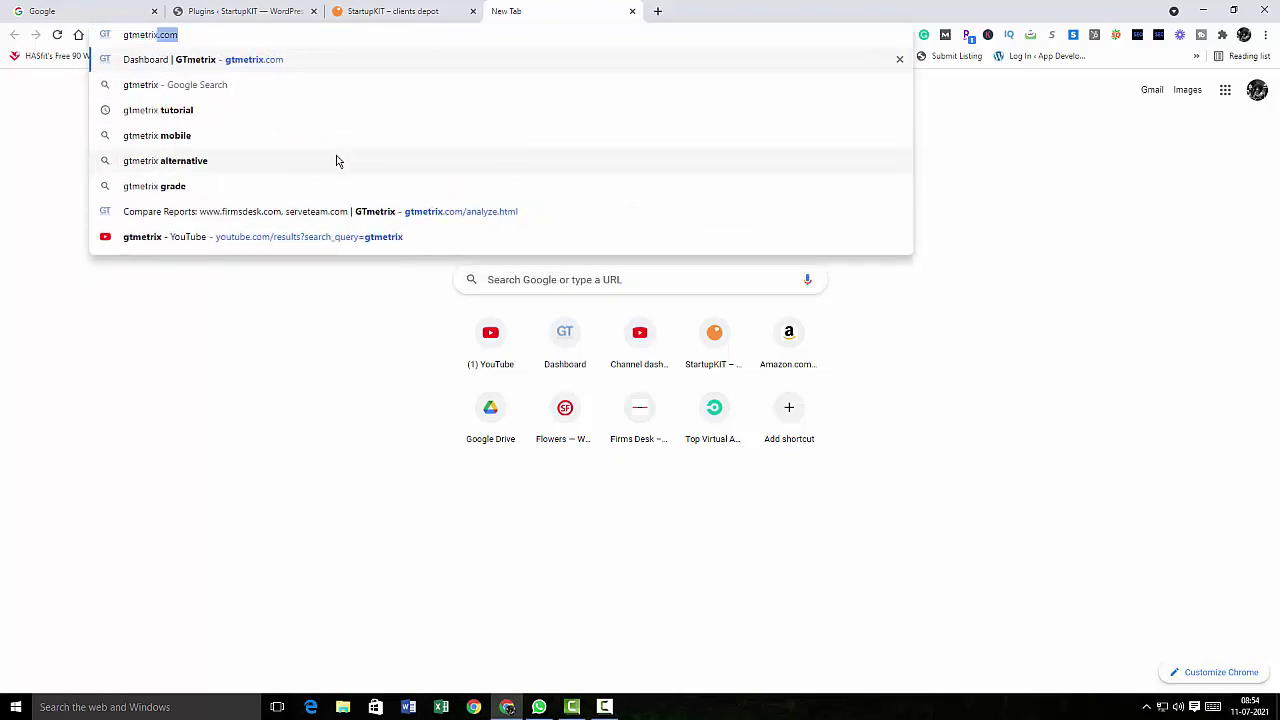
{"action": "key", "text": "Return"}
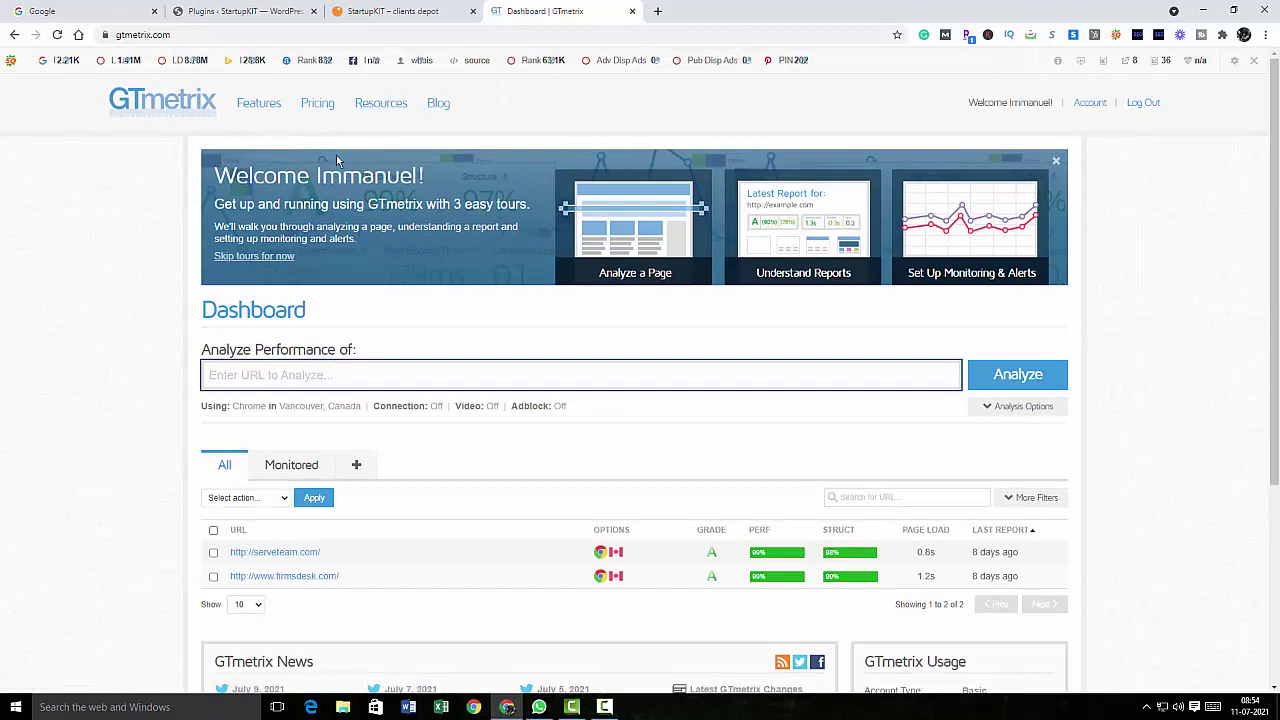
{"action": "type", "text": "clie"}
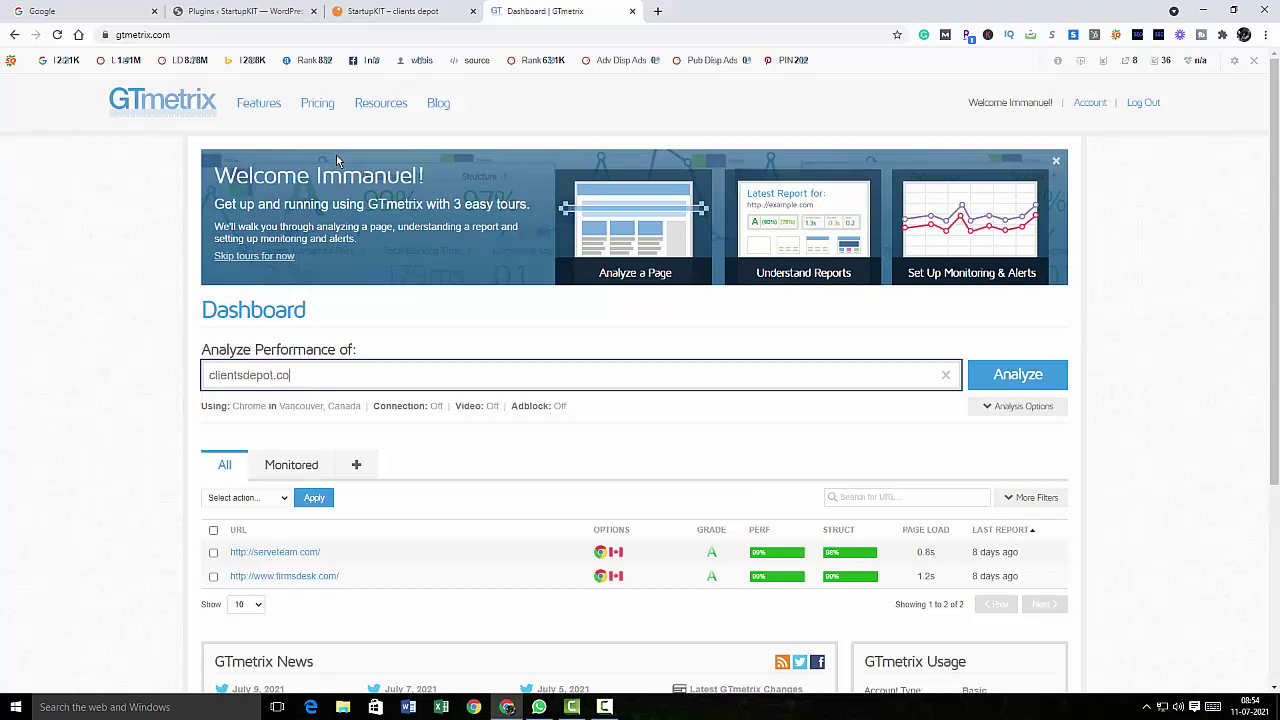
{"action": "type", "text": "ntsdepot.co"}
{"action": "key", "text": "Return"}
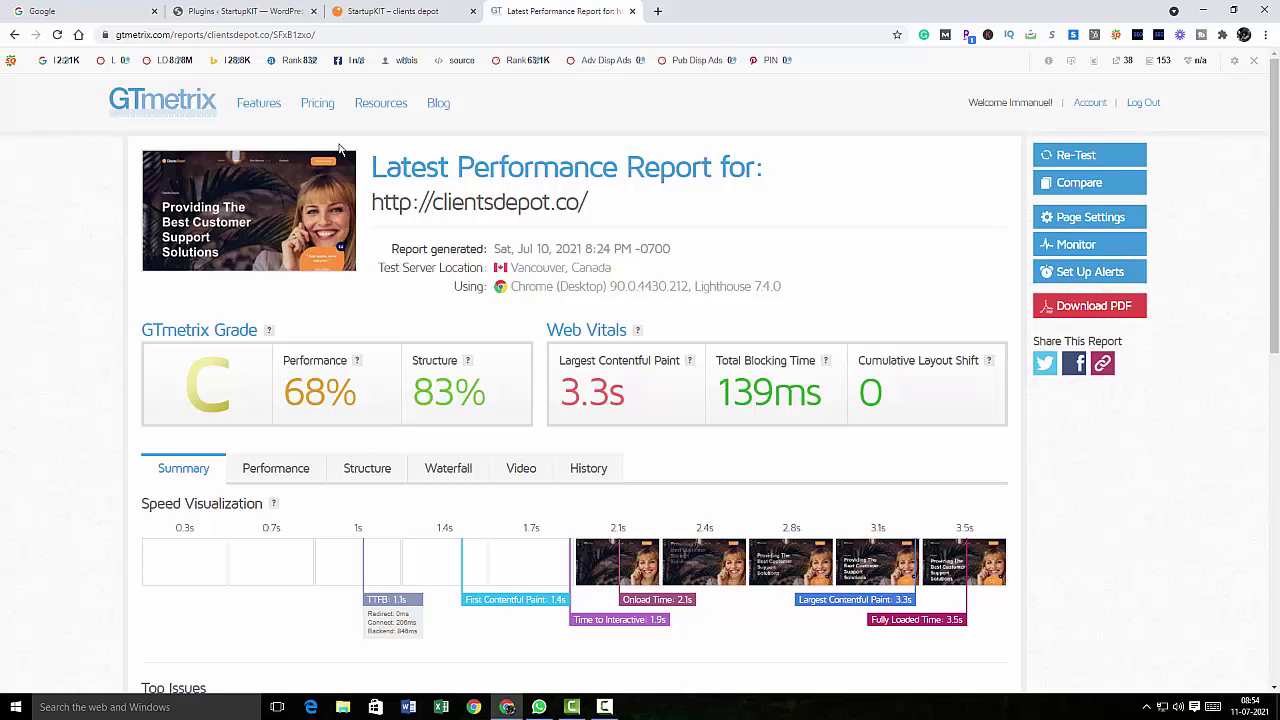
Step: Return to the WordPress plugins list, open the WP Fastest Cache settings and enable Cache System
{"action": "left_click", "coordinate": [241, 9]}
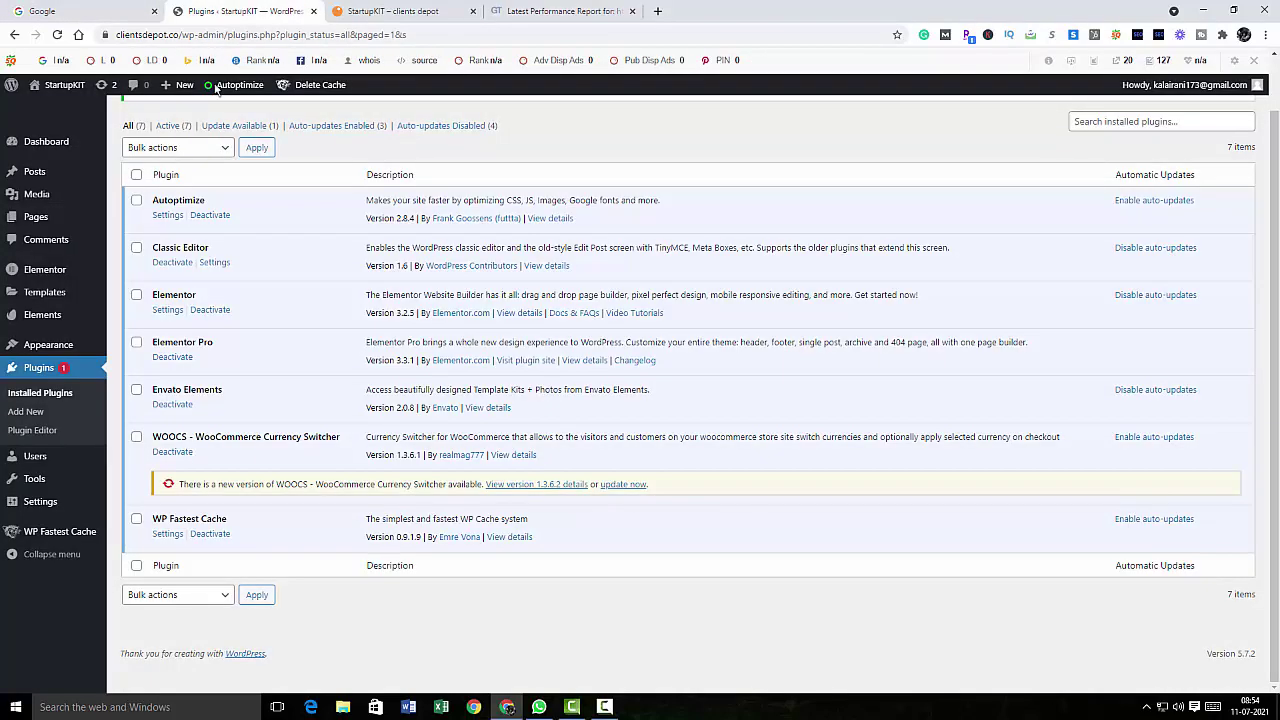
{"action": "scroll", "coordinate": [225, 280], "scroll_direction": "up", "scroll_amount": 1}
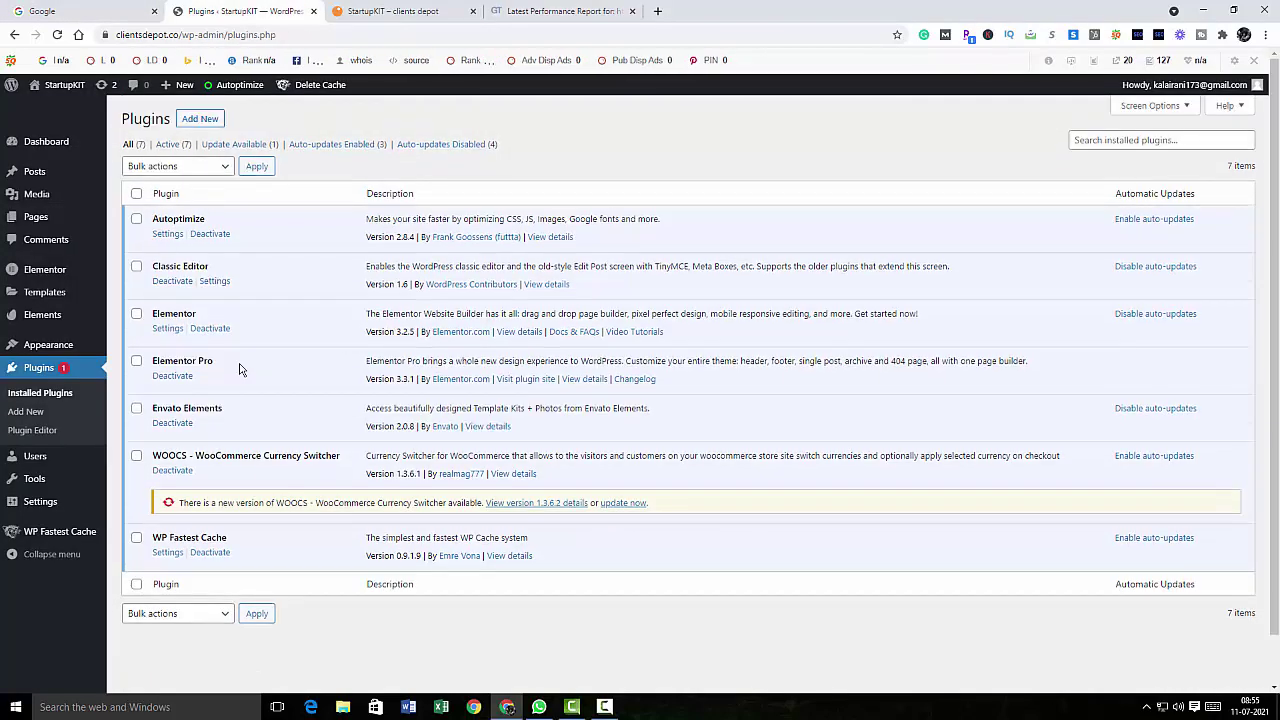
{"action": "left_click", "coordinate": [167, 552]}
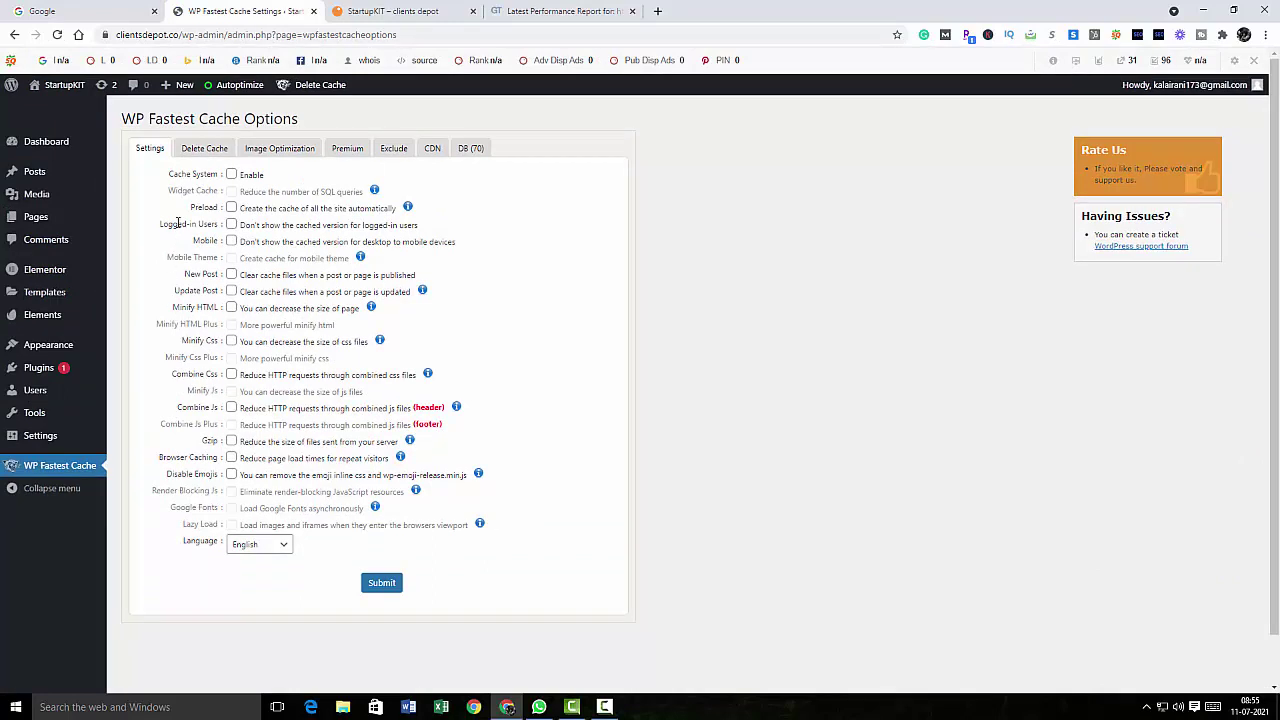
{"action": "left_click", "coordinate": [231, 176]}
Step: Enable Preload for Homepage, Posts, Categories, Pages and Tags, and turn on the Logged-in Users option
{"action": "left_click", "coordinate": [231, 207]}
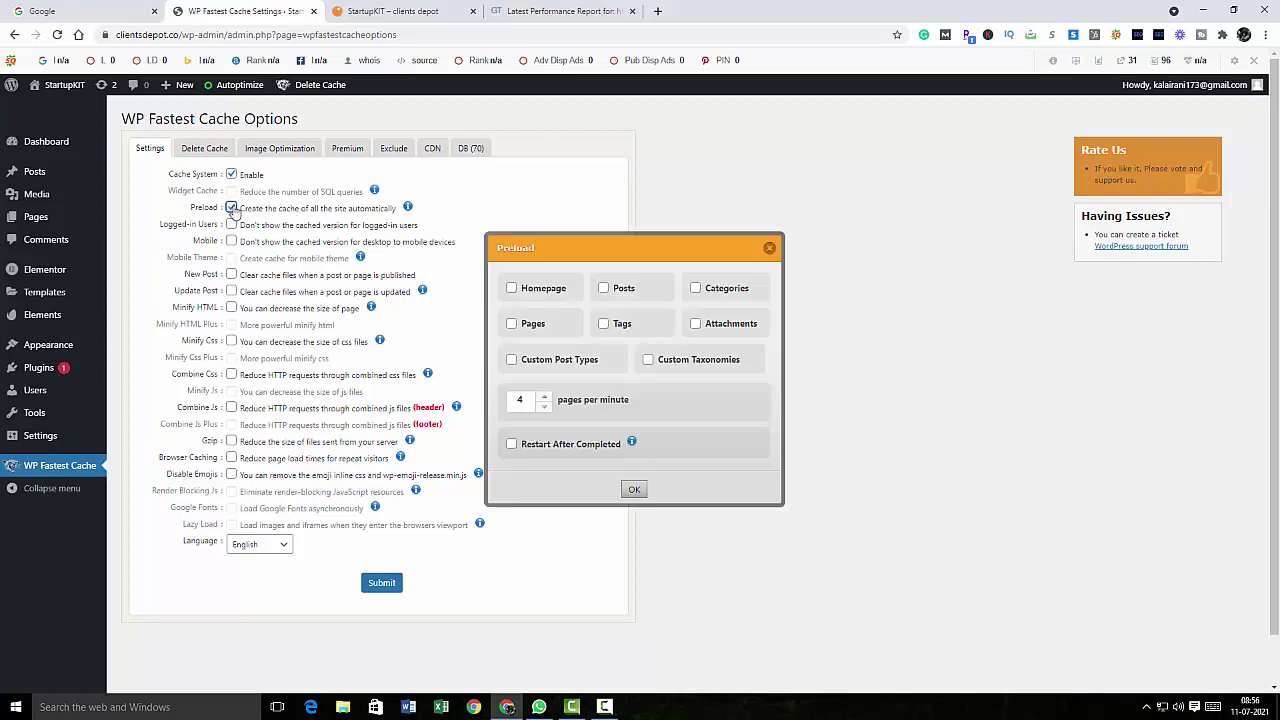
{"action": "left_click", "coordinate": [511, 290]}
{"action": "left_click", "coordinate": [604, 289]}
{"action": "left_click", "coordinate": [695, 289]}
{"action": "left_click", "coordinate": [512, 324]}
{"action": "left_click", "coordinate": [604, 324]}
{"action": "left_click", "coordinate": [634, 489]}
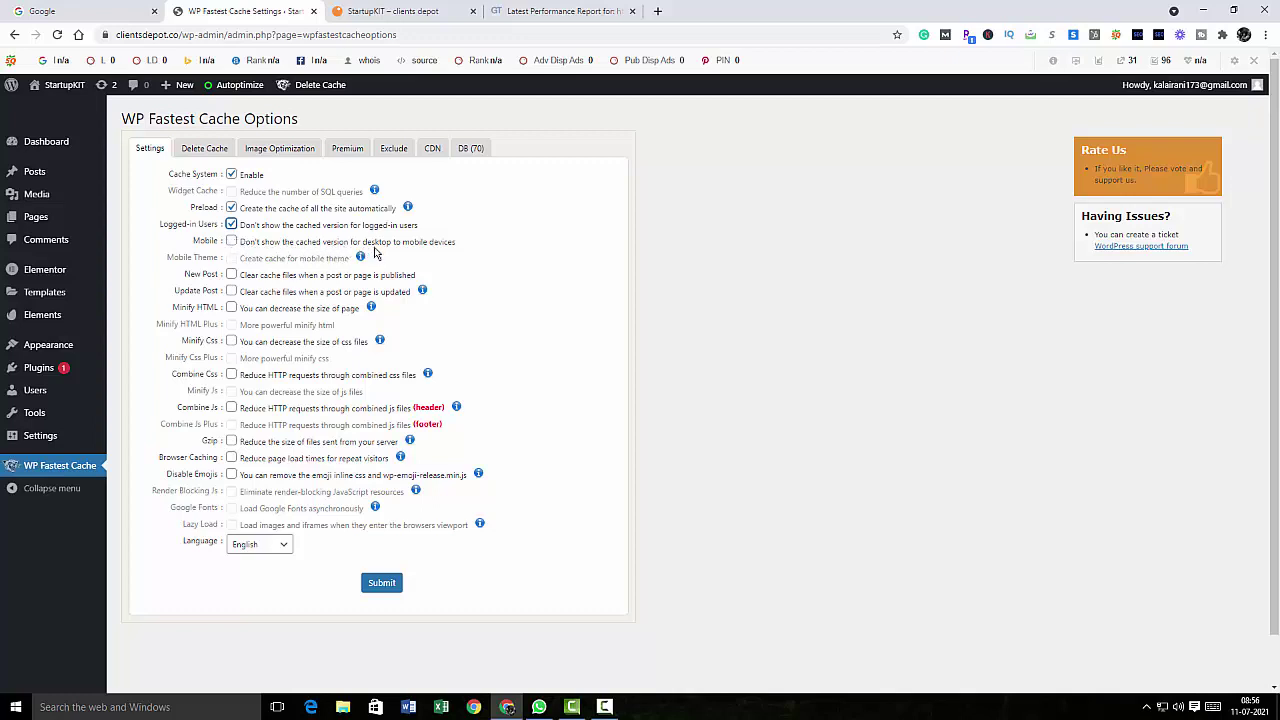
Step: Enable the Mobile option, and turn on New Post and Update Post with Clear All Cache for each
{"action": "left_click", "coordinate": [231, 241]}
{"action": "left_click", "coordinate": [231, 275]}
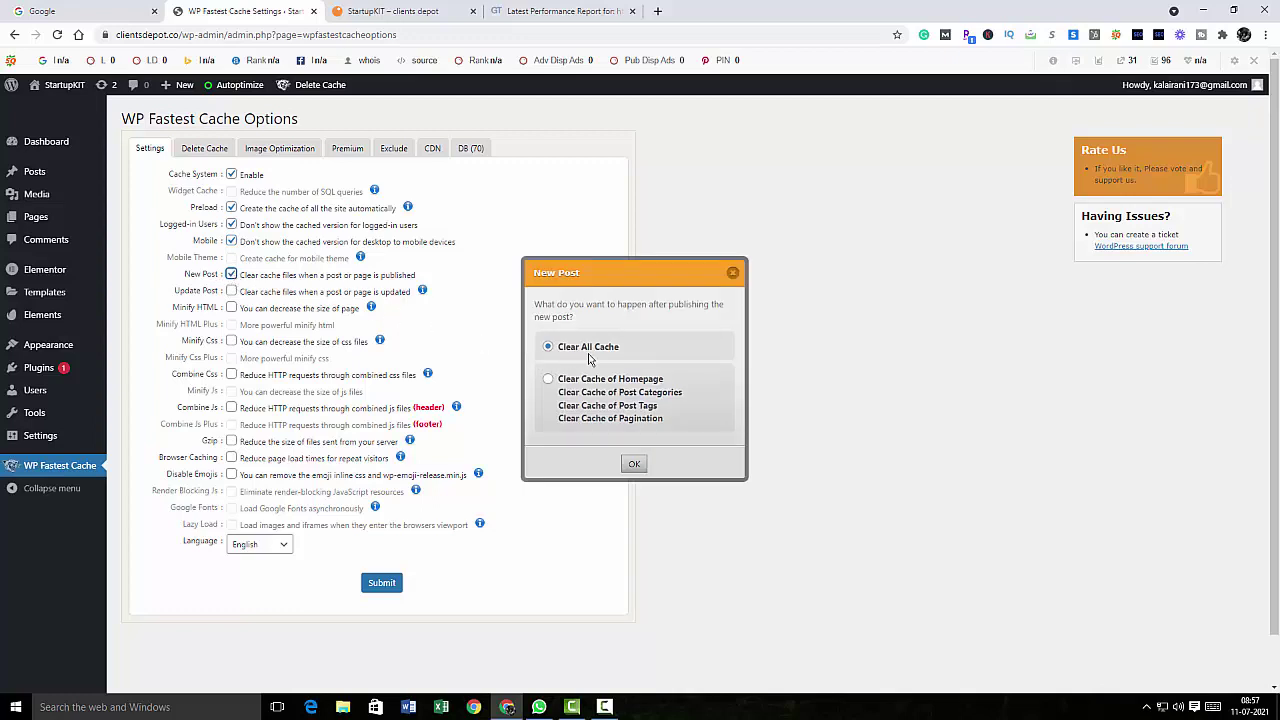
{"action": "left_click", "coordinate": [634, 465]}
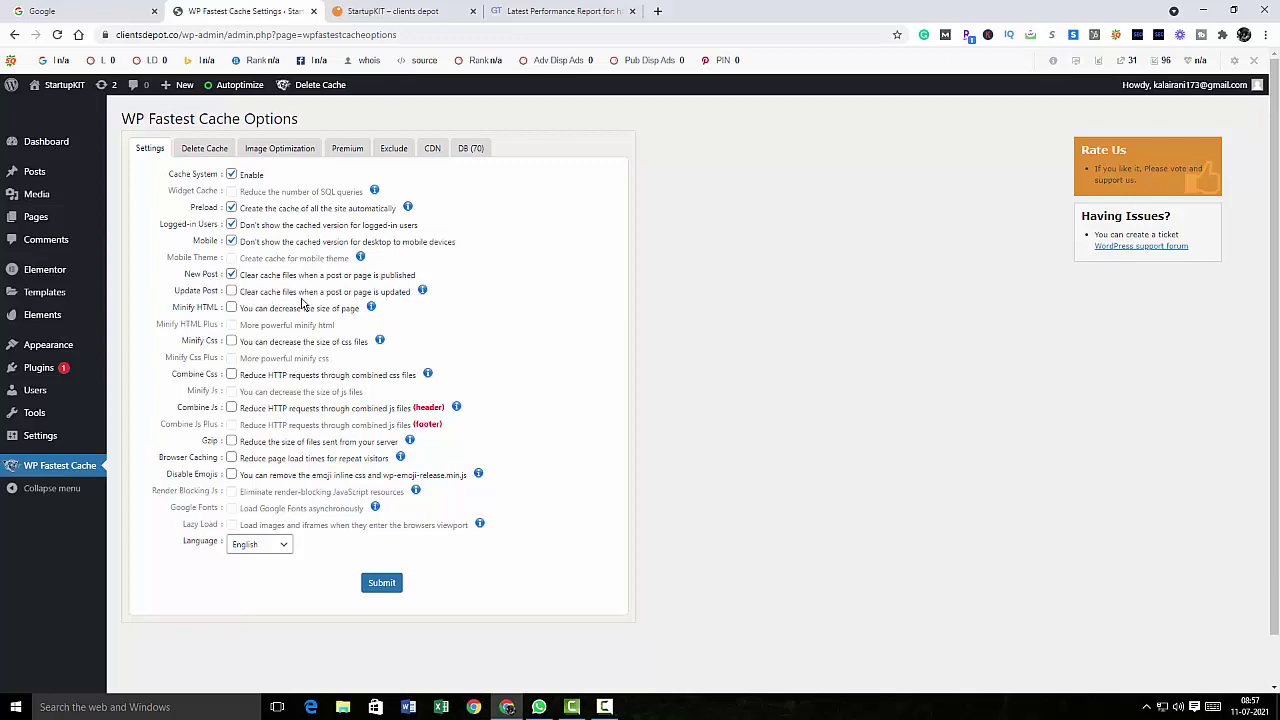
{"action": "left_click", "coordinate": [231, 291]}
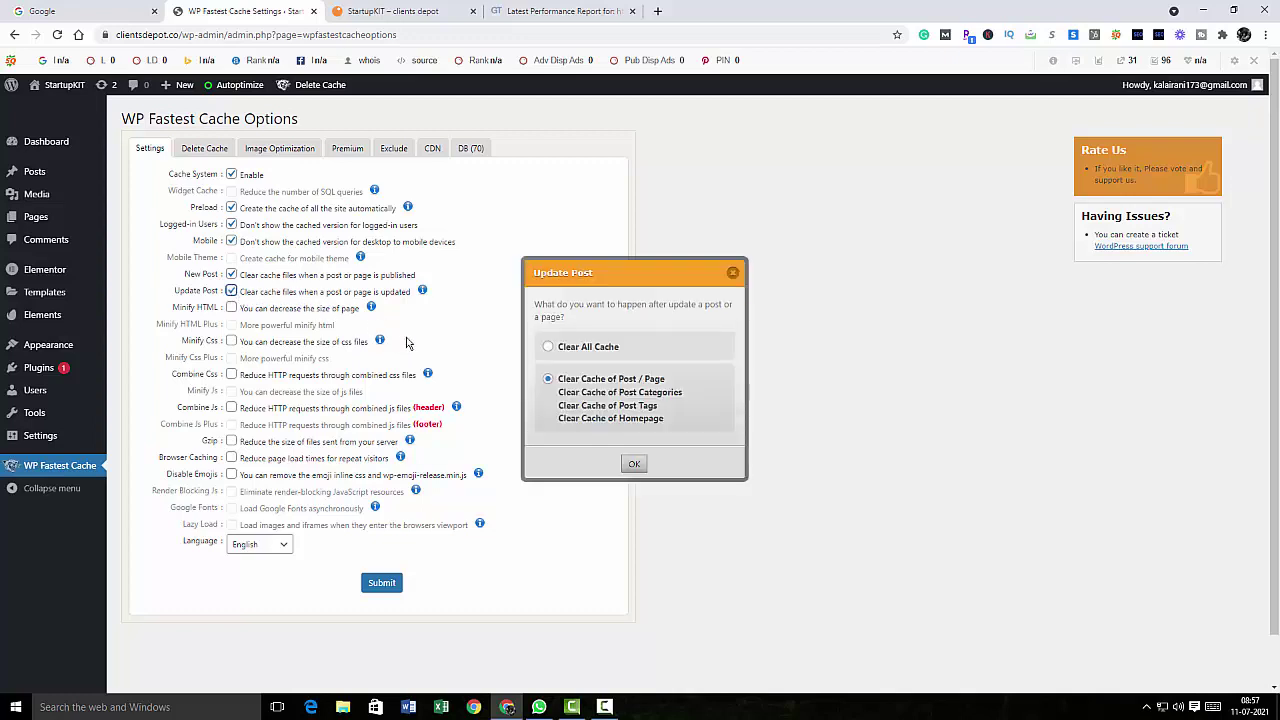
{"action": "left_click", "coordinate": [577, 356]}
{"action": "left_click", "coordinate": [633, 465]}
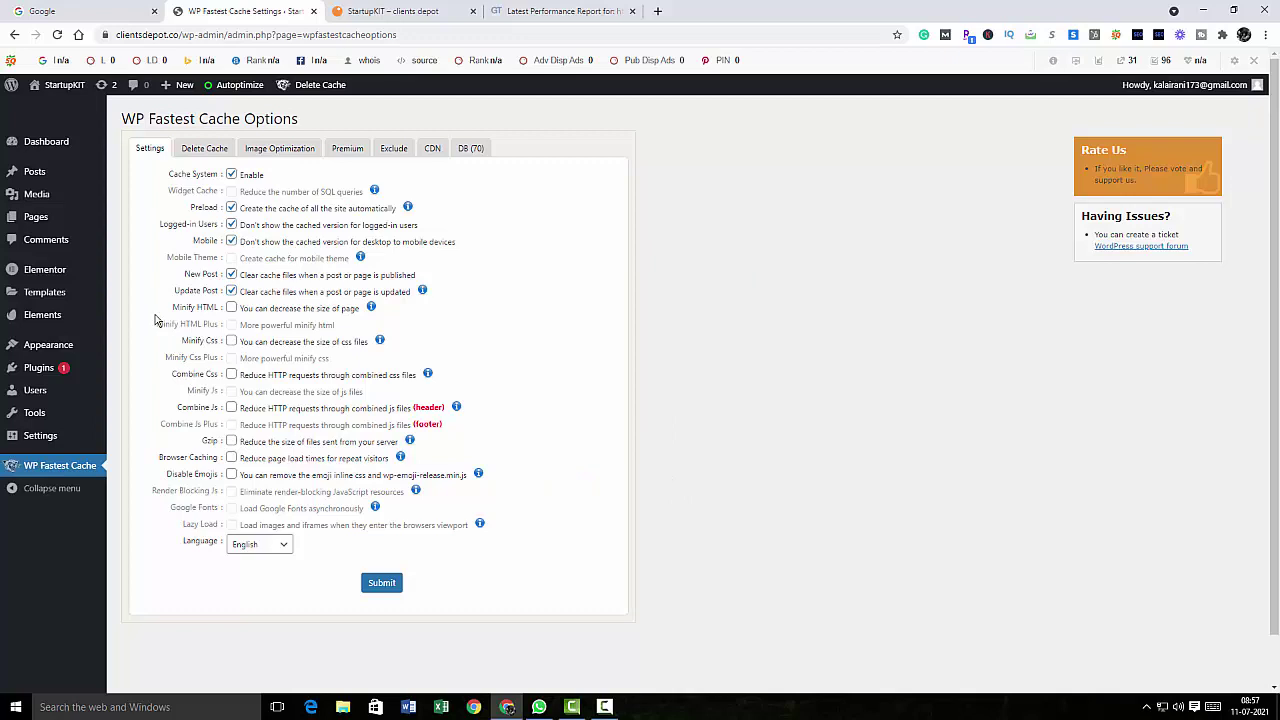
Step: Enable Minify HTML, Minify Css, Combine Css, Combine Js, Gzip, Browser Caching and Disable Emojis, and save the options
{"action": "left_click", "coordinate": [231, 309]}
{"action": "left_click", "coordinate": [231, 341]}
{"action": "left_click", "coordinate": [232, 376]}
{"action": "left_click", "coordinate": [231, 407]}
{"action": "left_click", "coordinate": [232, 441]}
{"action": "left_click", "coordinate": [231, 458]}
{"action": "left_click", "coordinate": [231, 474]}
{"action": "left_click", "coordinate": [376, 587]}
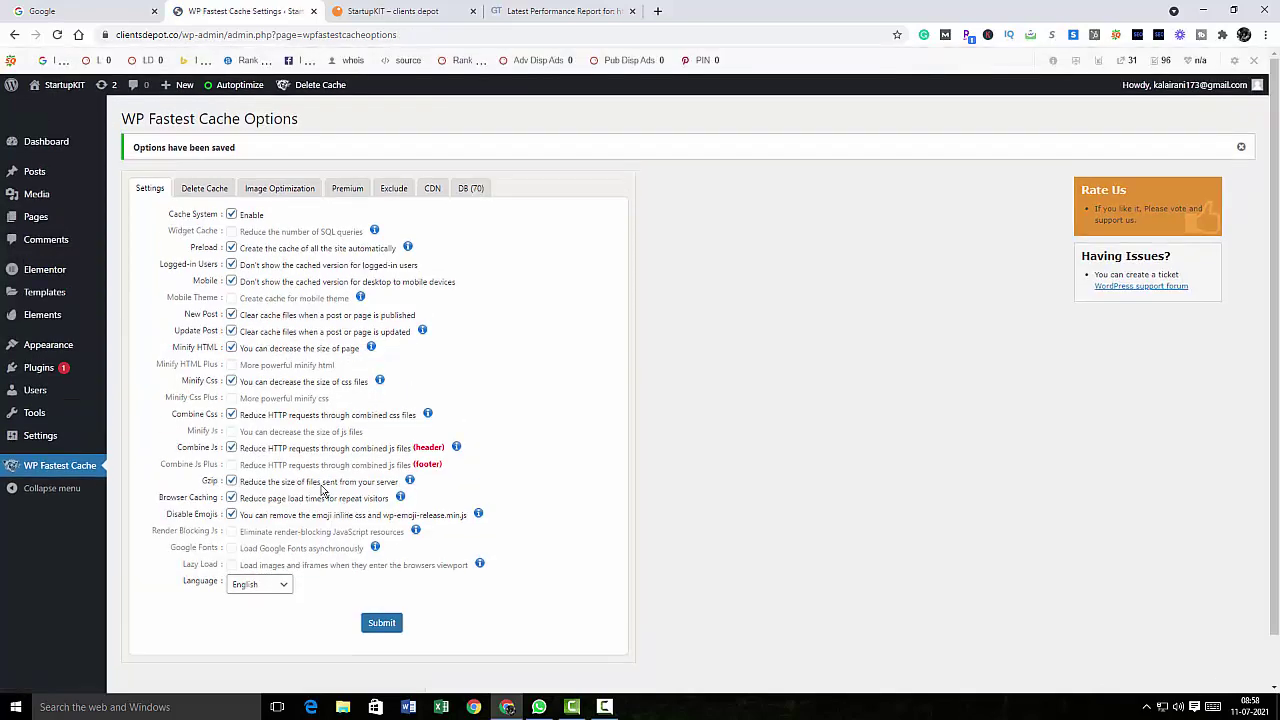
Step: Clear all cache files in WP Fastest Cache and return to the WordPress dashboard
{"action": "left_click", "coordinate": [206, 193]}
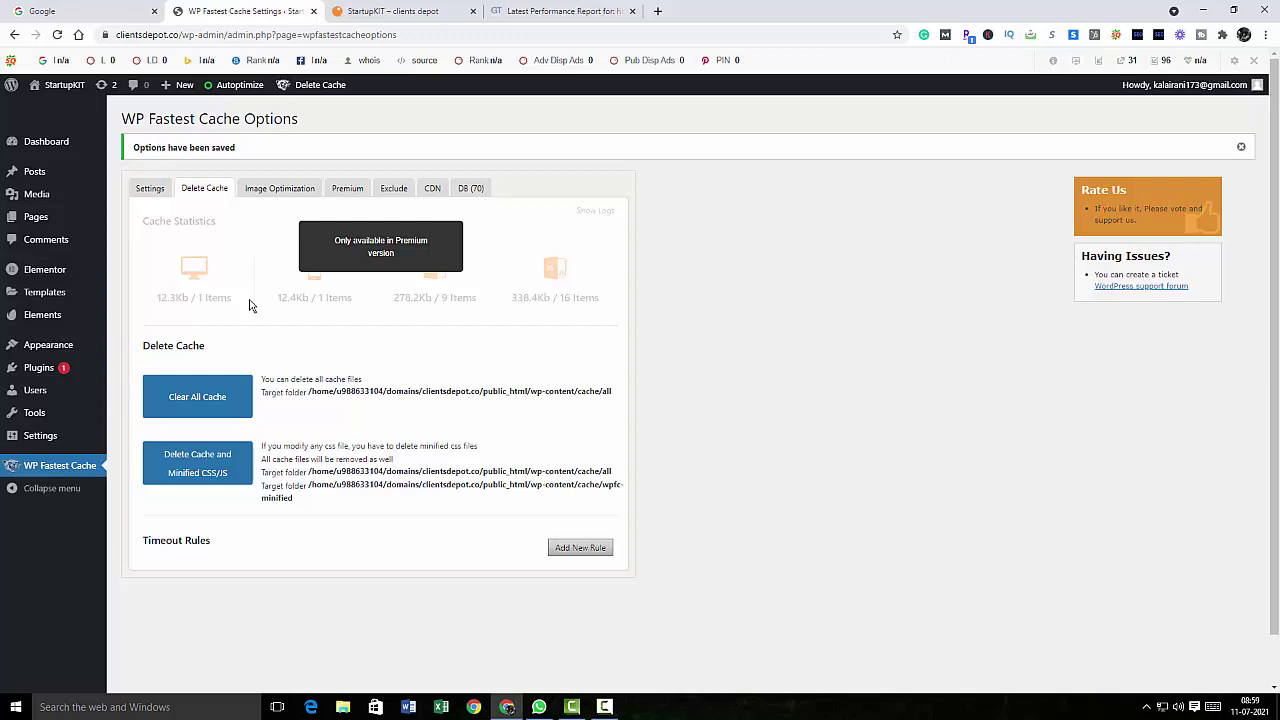
{"action": "left_click", "coordinate": [242, 382]}
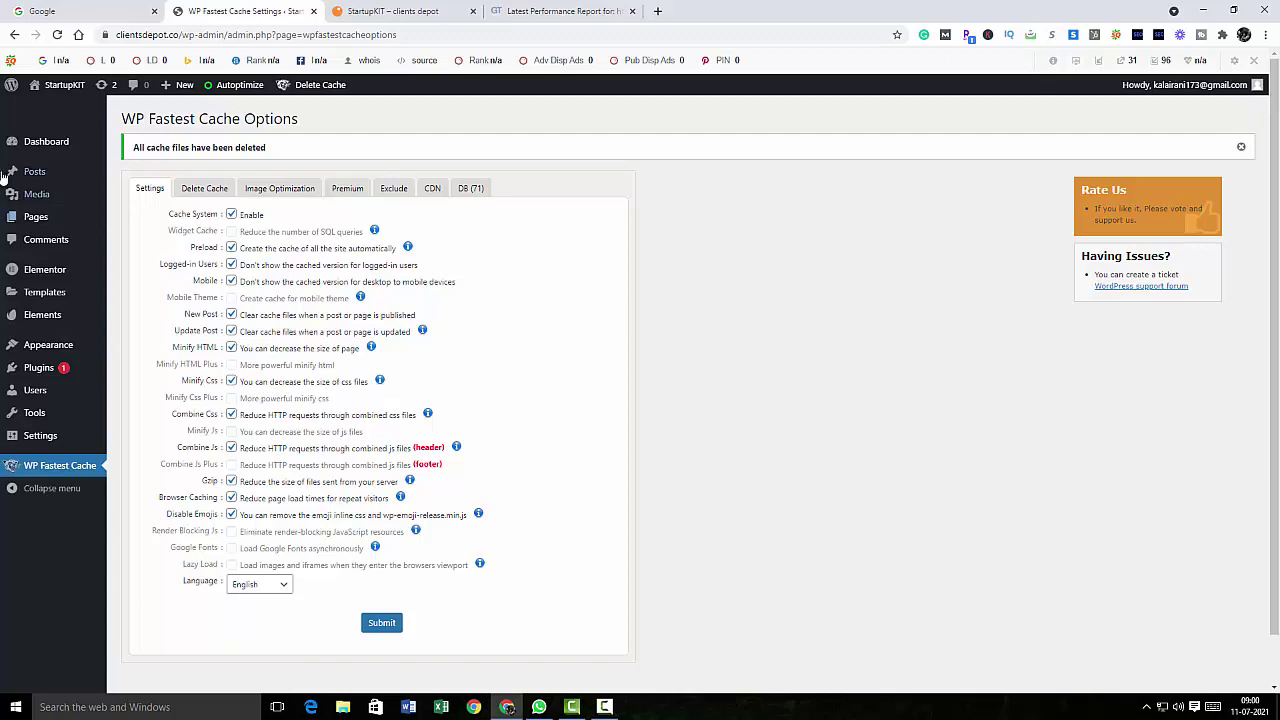
{"action": "left_click", "coordinate": [44, 150]}
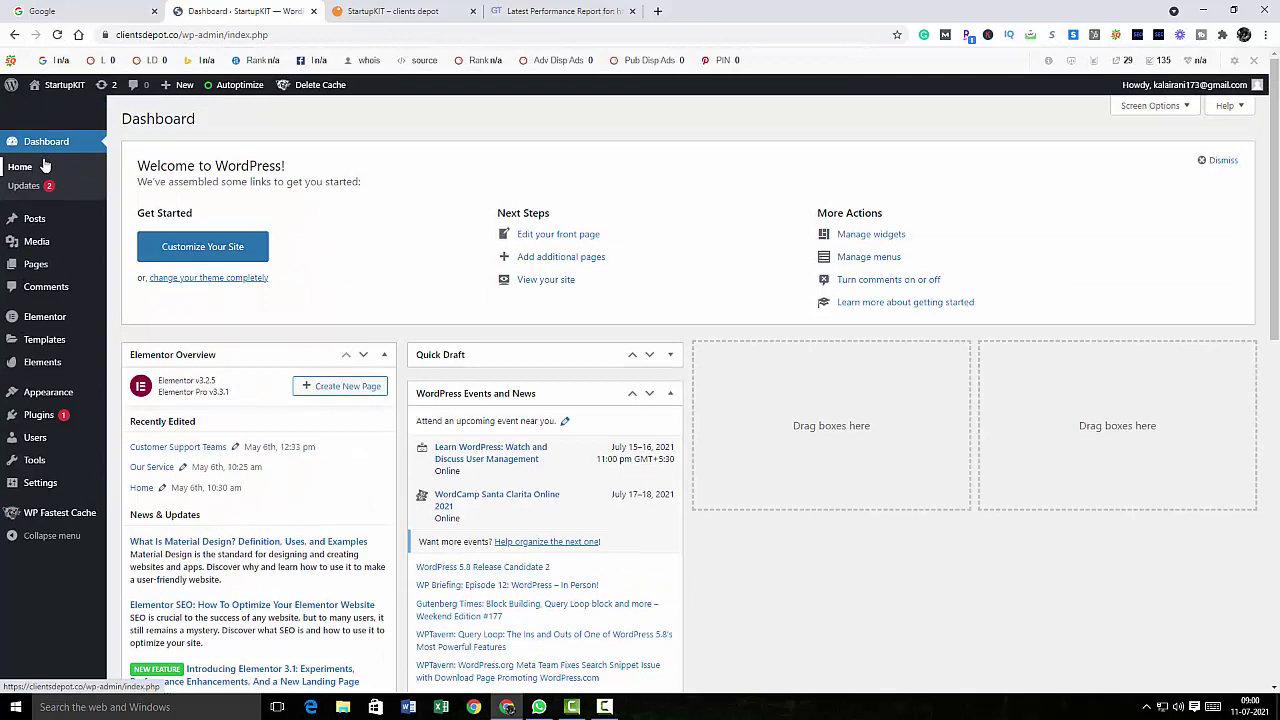
Step: Reload the clientsdepot.co homepage, check its layout from header to footer, and review the site's GTmetrix performance report
{"action": "left_click", "coordinate": [420, 11]}
{"action": "left_click", "coordinate": [57, 34]}
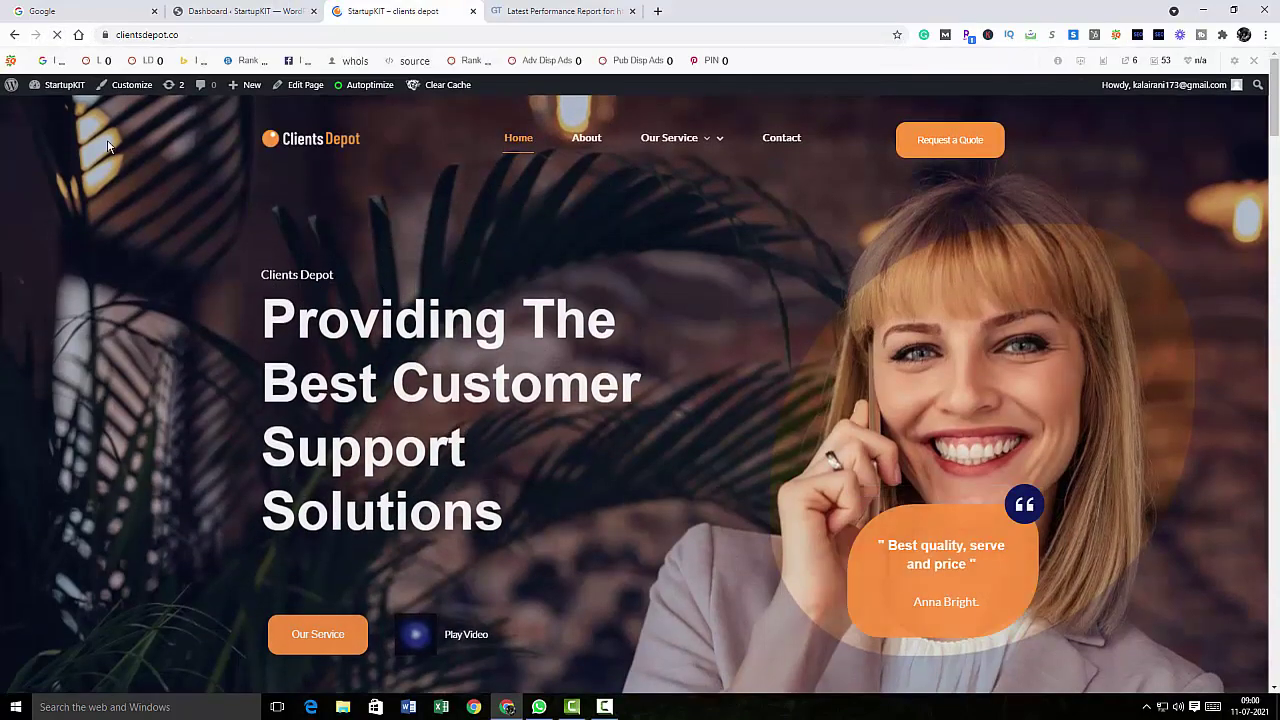
{"action": "scroll", "coordinate": [133, 178], "scroll_direction": "down", "scroll_amount": 3}
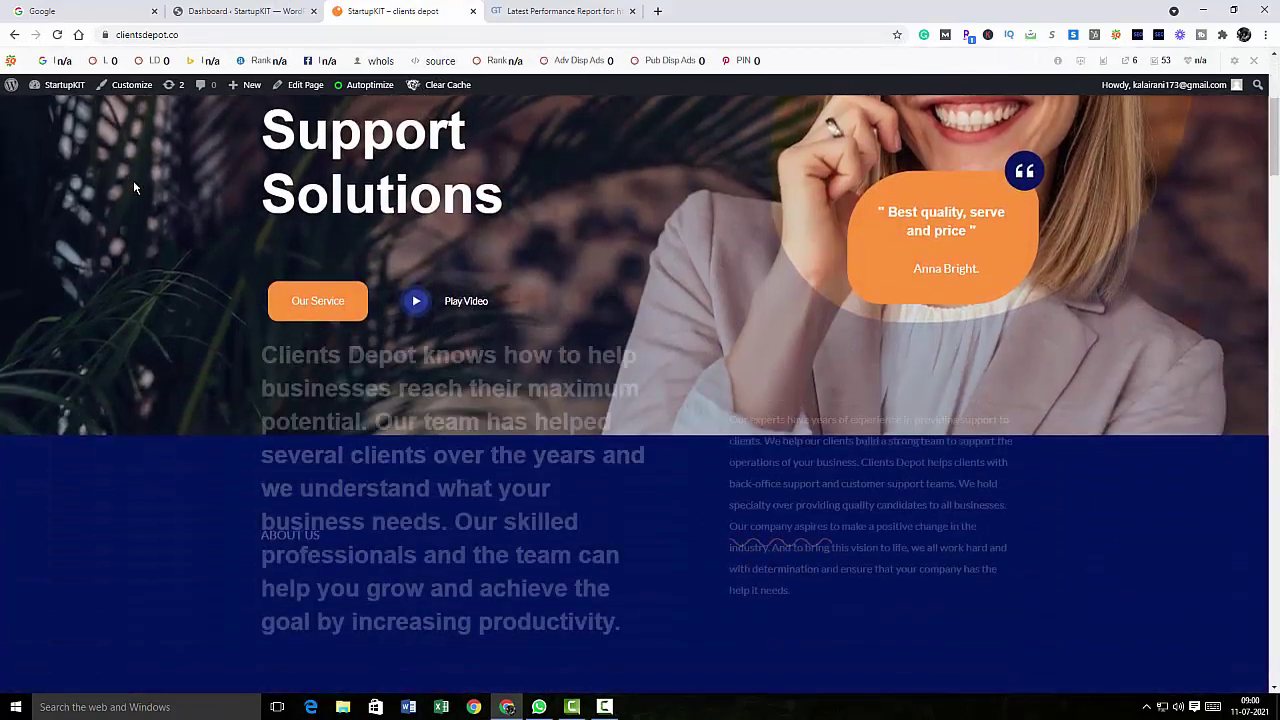
{"action": "scroll", "coordinate": [133, 181], "scroll_direction": "down", "scroll_amount": 3}
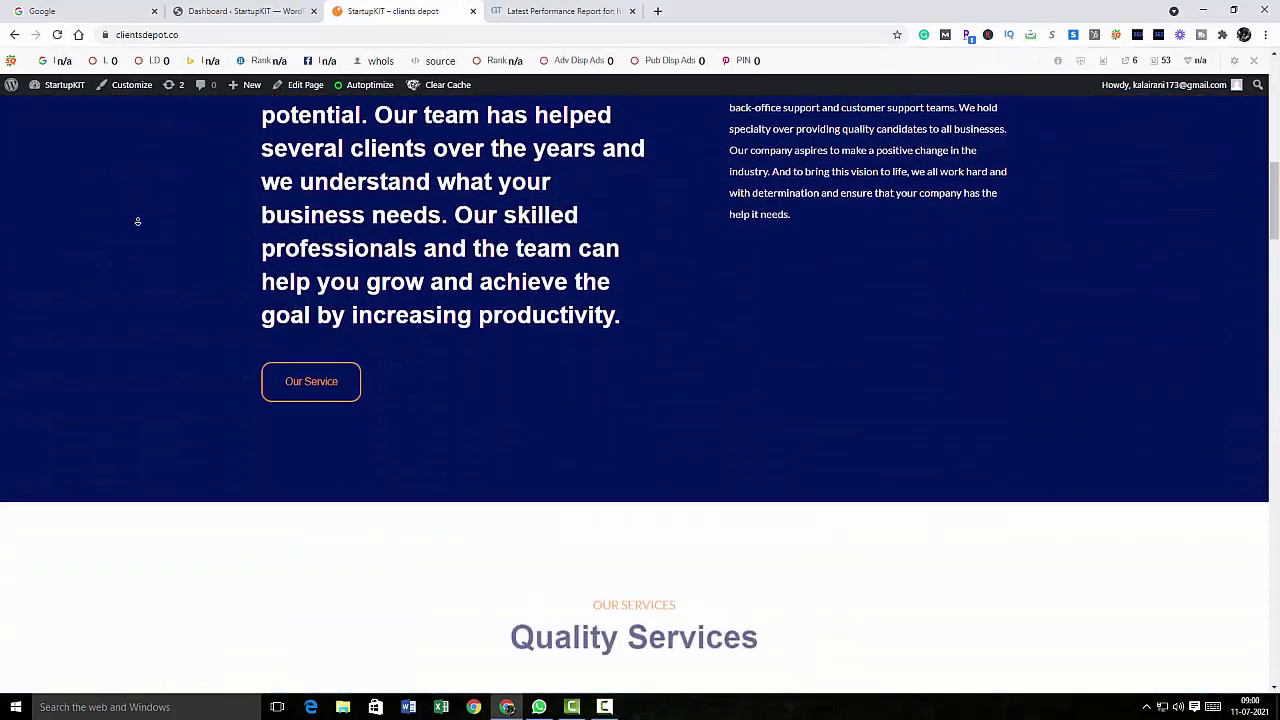
{"action": "scroll", "coordinate": [137, 221], "scroll_direction": "down", "scroll_amount": 15}
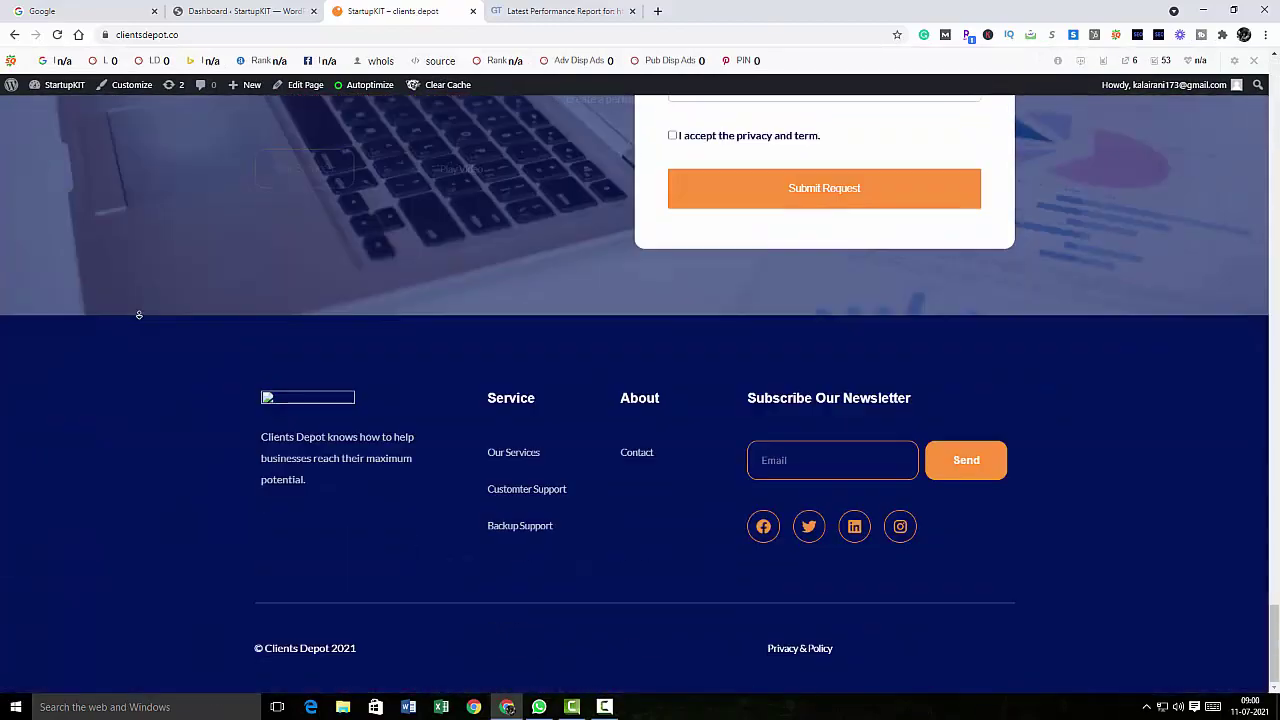
{"action": "scroll", "coordinate": [145, 230], "scroll_direction": "up", "scroll_amount": 5}
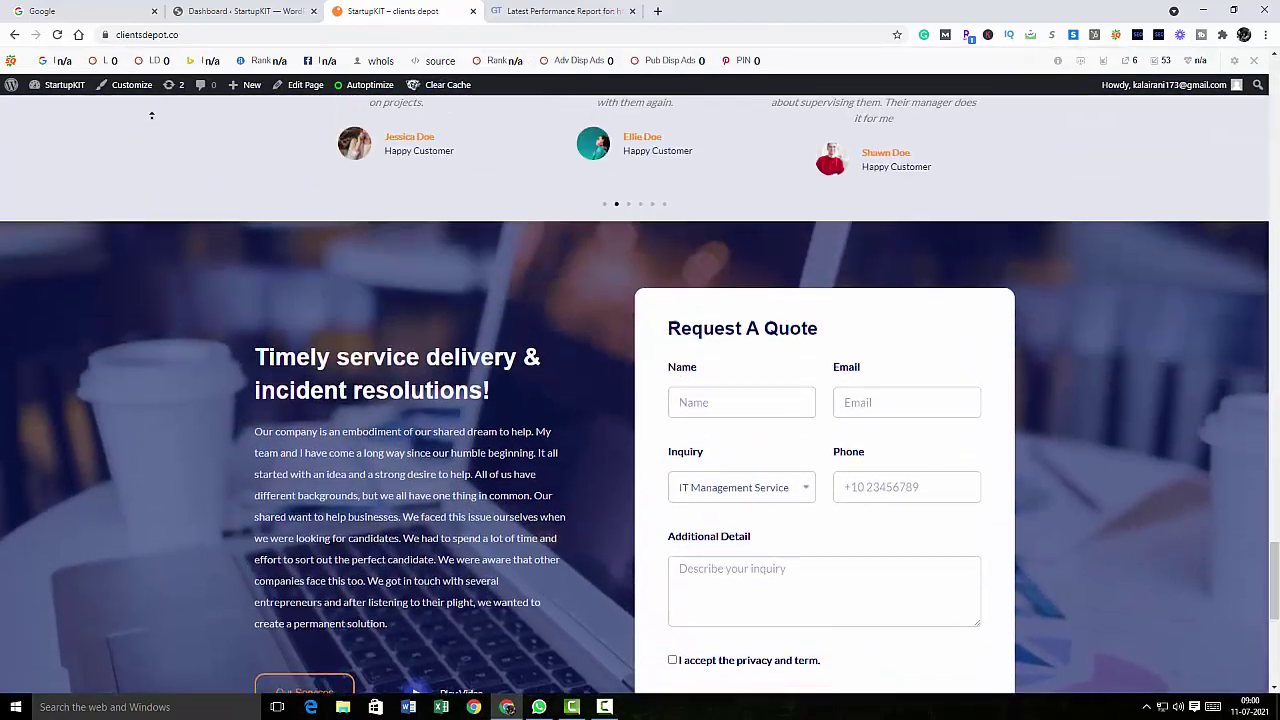
{"action": "scroll", "coordinate": [151, 115], "scroll_direction": "up", "scroll_amount": 15}
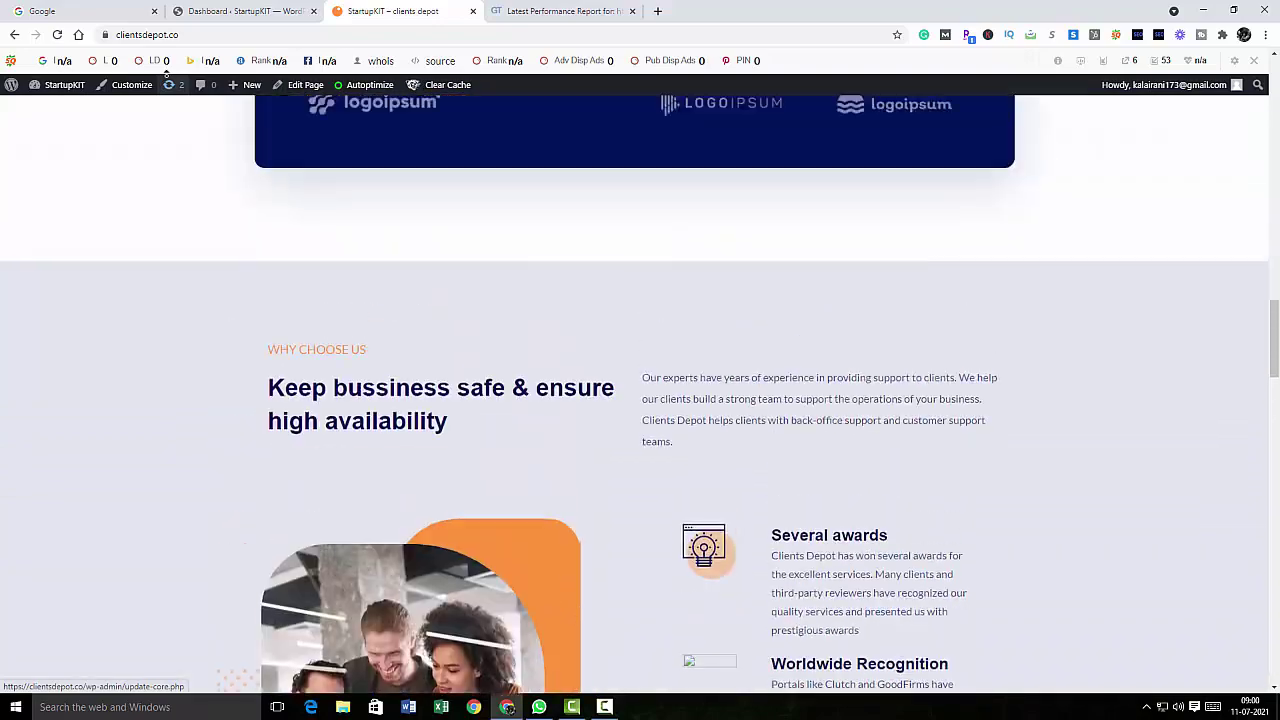
{"action": "scroll", "coordinate": [166, 73], "scroll_direction": "up", "scroll_amount": 10}
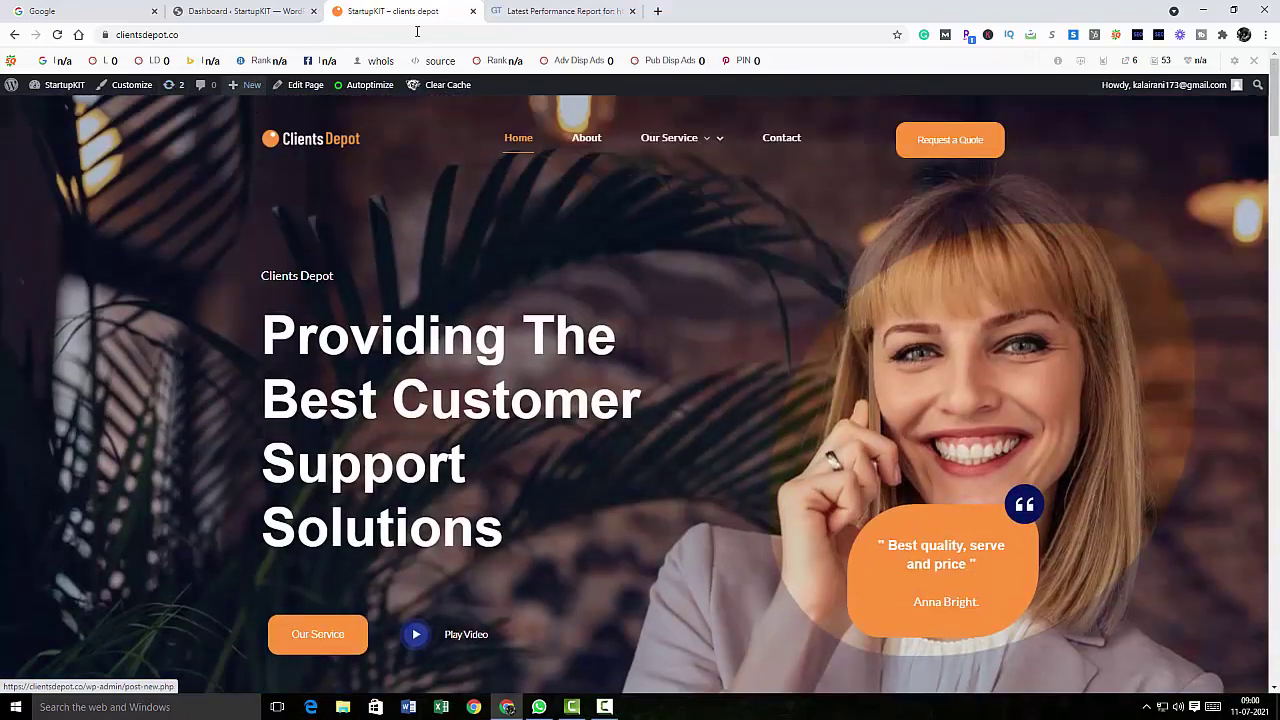
{"action": "left_click", "coordinate": [563, 11]}
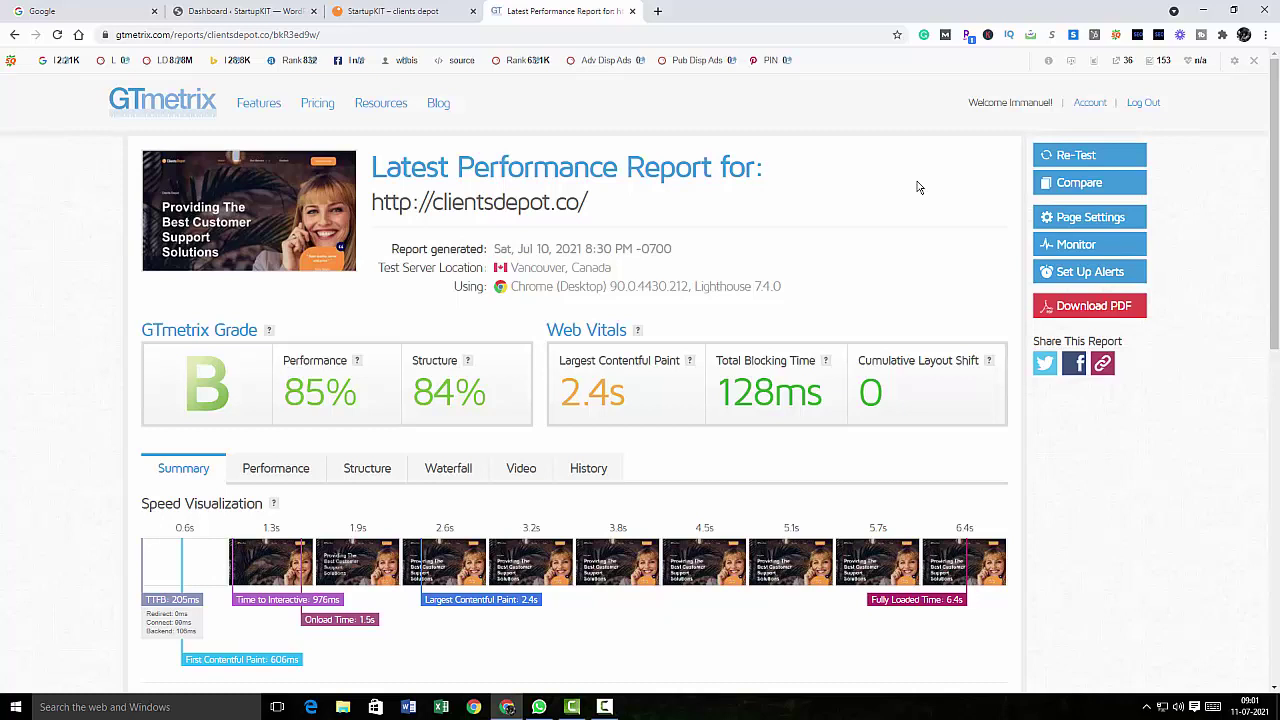
Step: Open the installed plugins list in WordPress and update the WOOCS - WooCommerce Currency Switcher plugin to version 1.3.6.2
{"action": "left_click", "coordinate": [225, 10]}
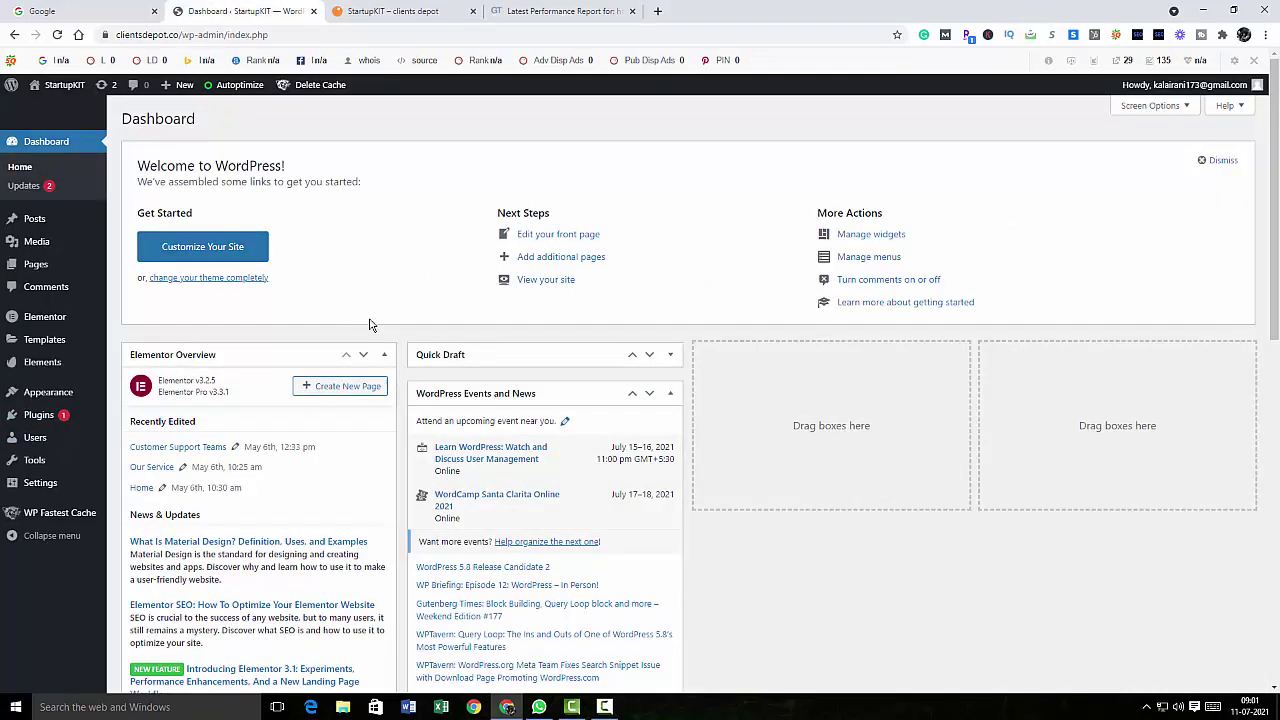
{"action": "left_click", "coordinate": [62, 422]}
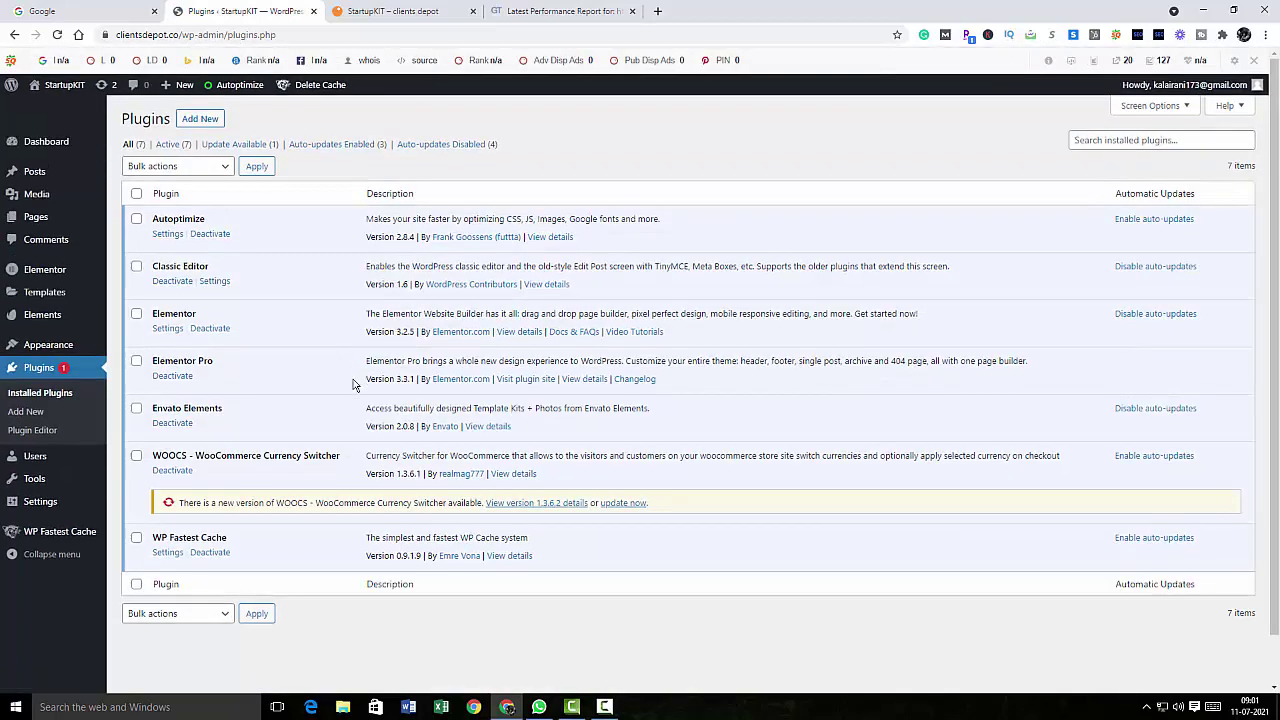
{"action": "left_click", "coordinate": [610, 504]}
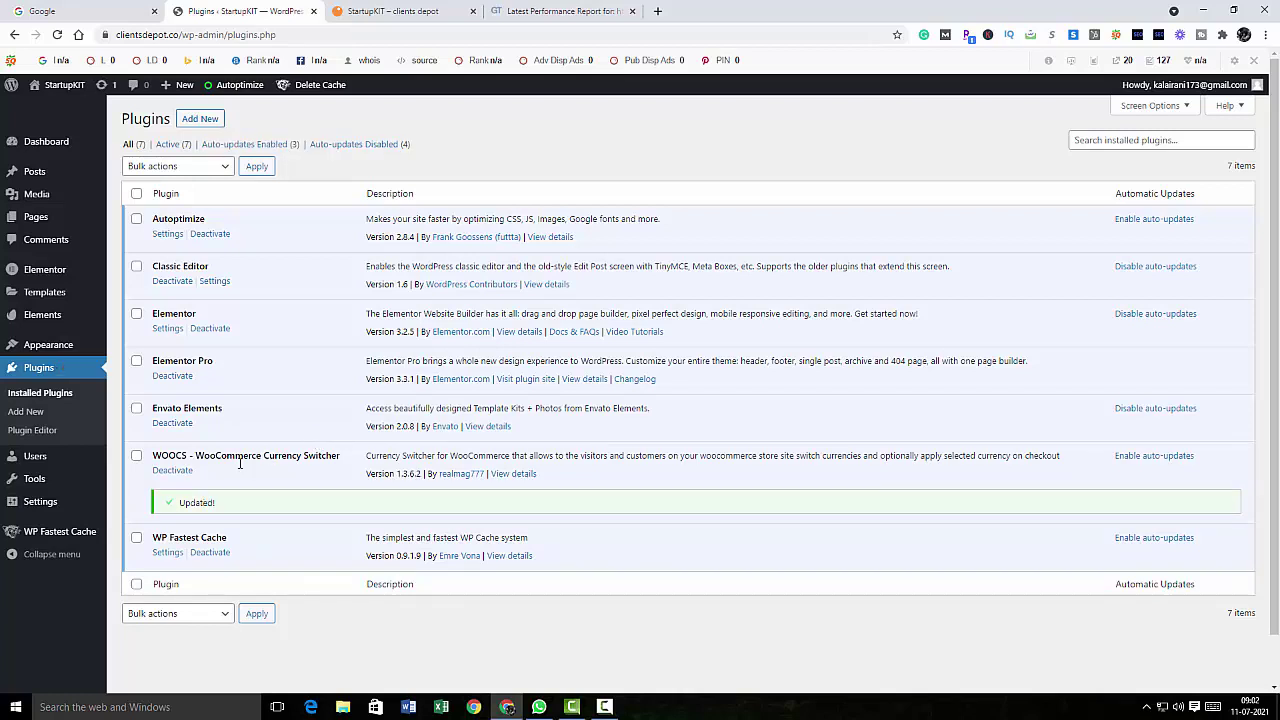
Step: Open the WP Fastest Cache settings and review the Image Optimization, Premium, Exclude and CDN options
{"action": "left_click", "coordinate": [167, 553]}
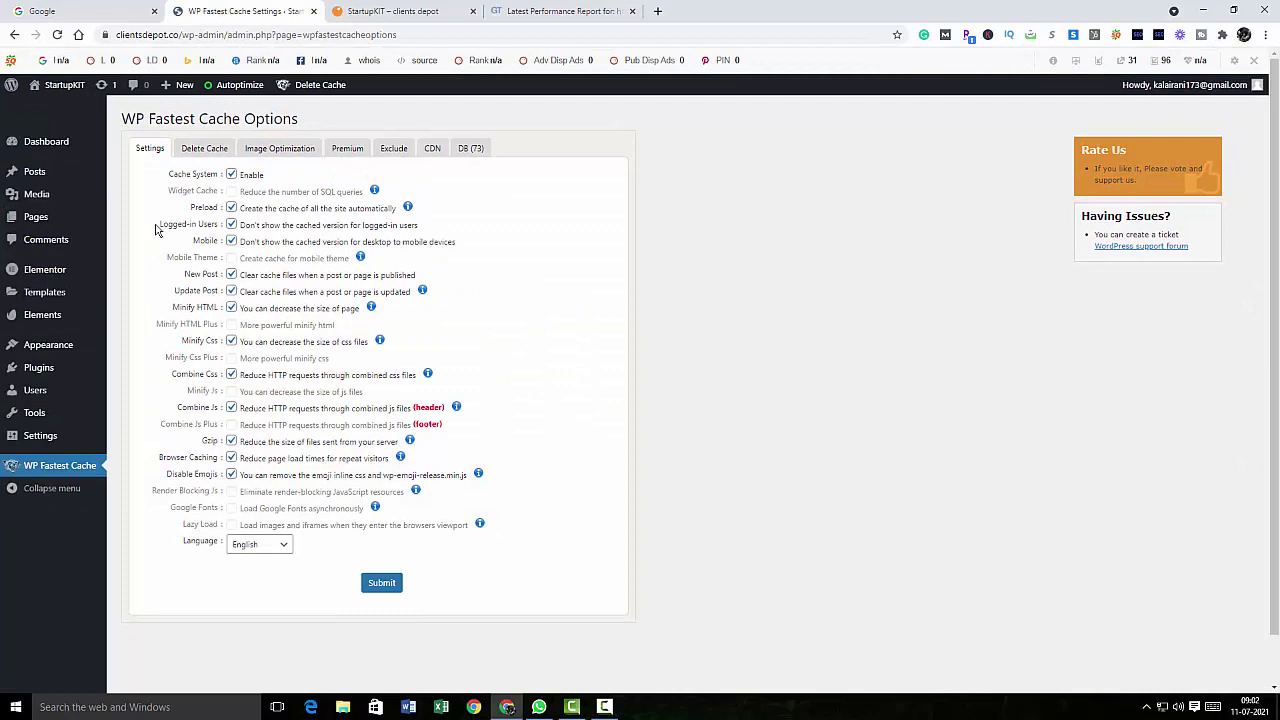
{"action": "left_click", "coordinate": [270, 153]}
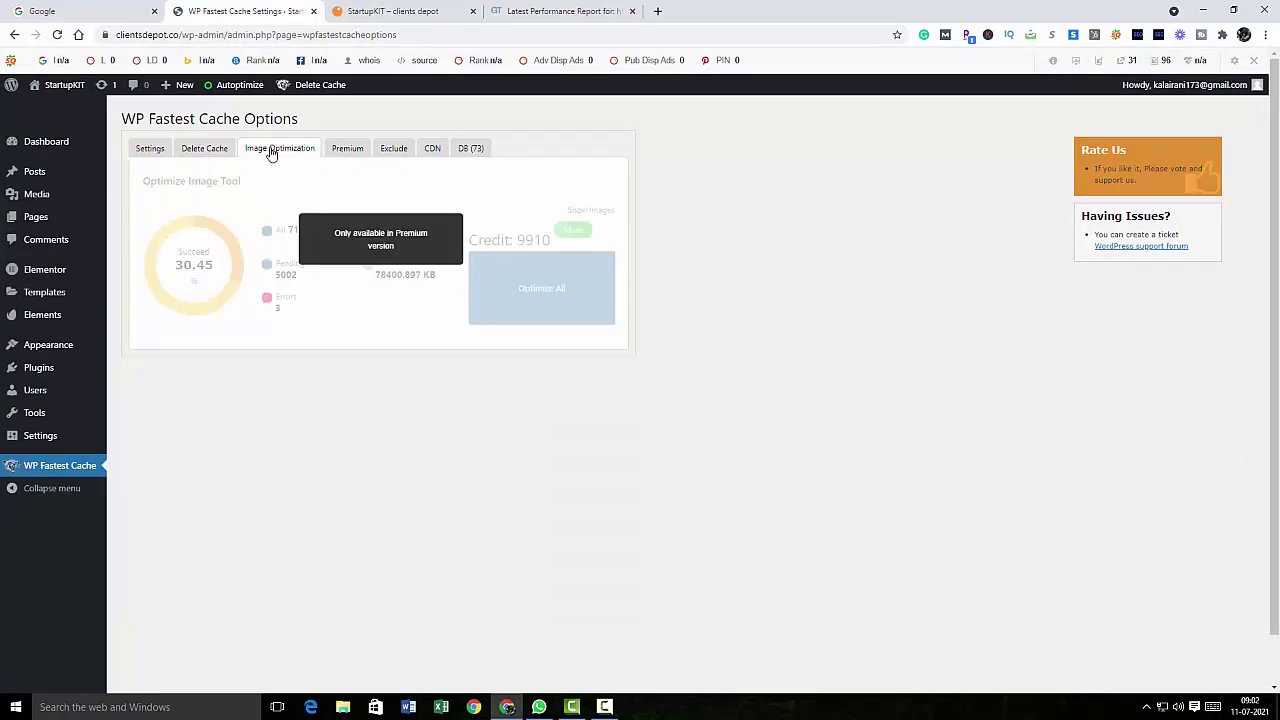
{"action": "left_click", "coordinate": [340, 153]}
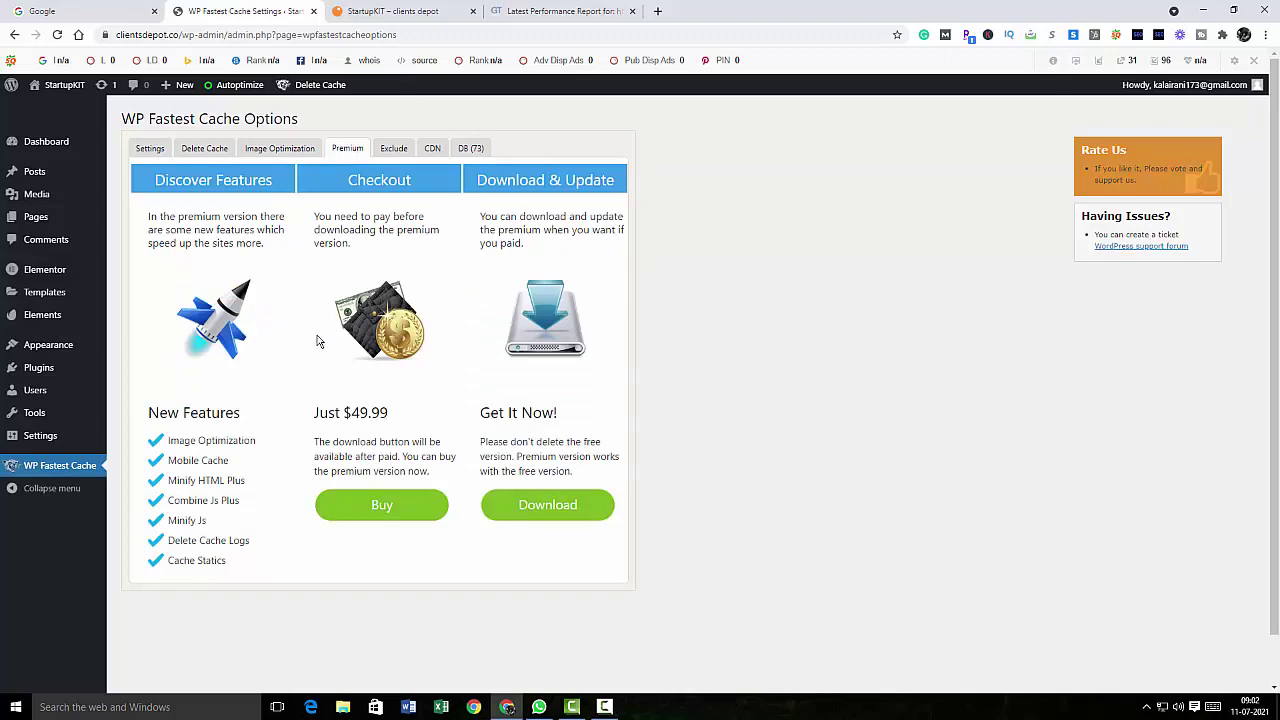
{"action": "left_click", "coordinate": [395, 158]}
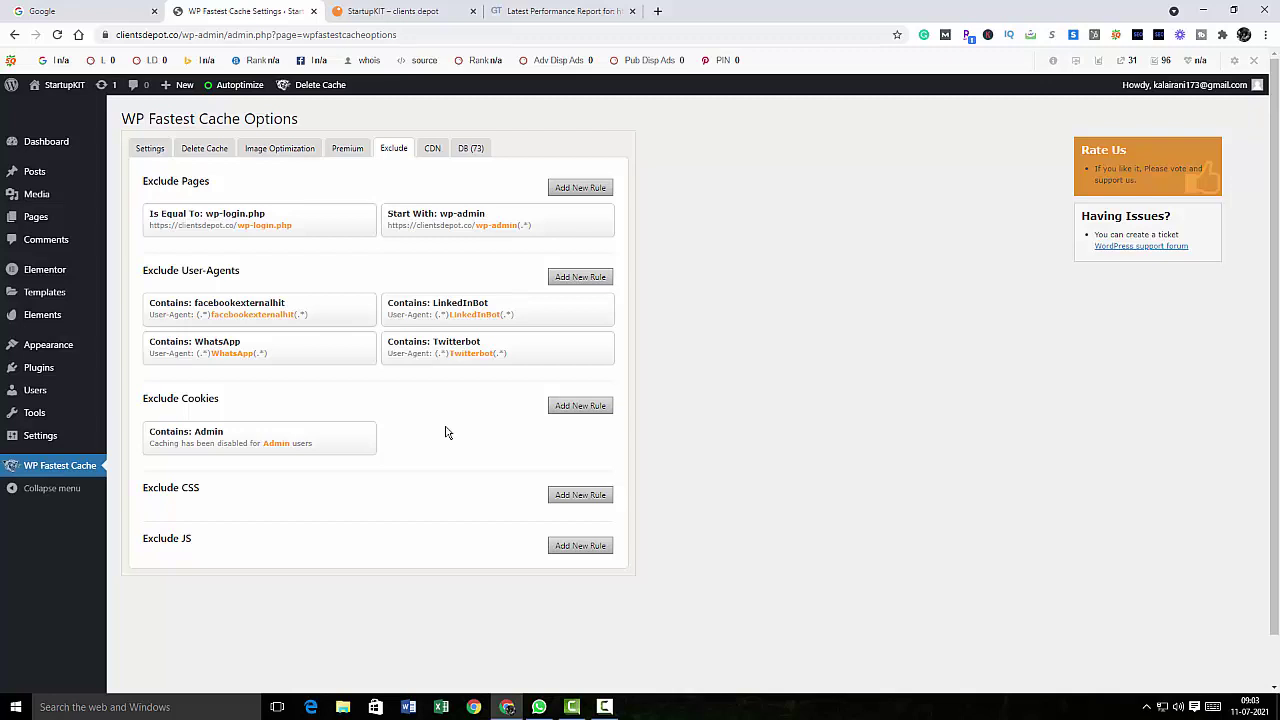
{"action": "left_click", "coordinate": [433, 151]}
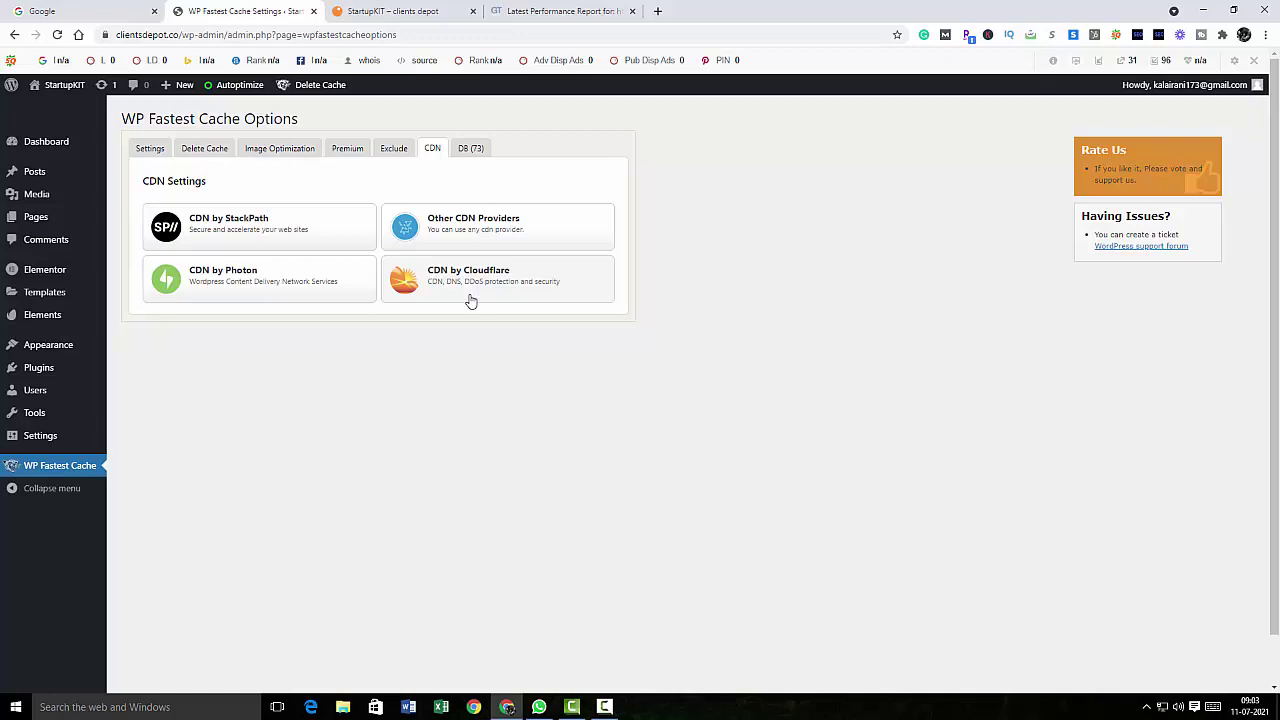
Step: Search for cloudflare in a new browser tab, open the Cloudflare website and go to its sign-up page
{"action": "key", "text": "ctrl+t"}
{"action": "type", "text": "c"}
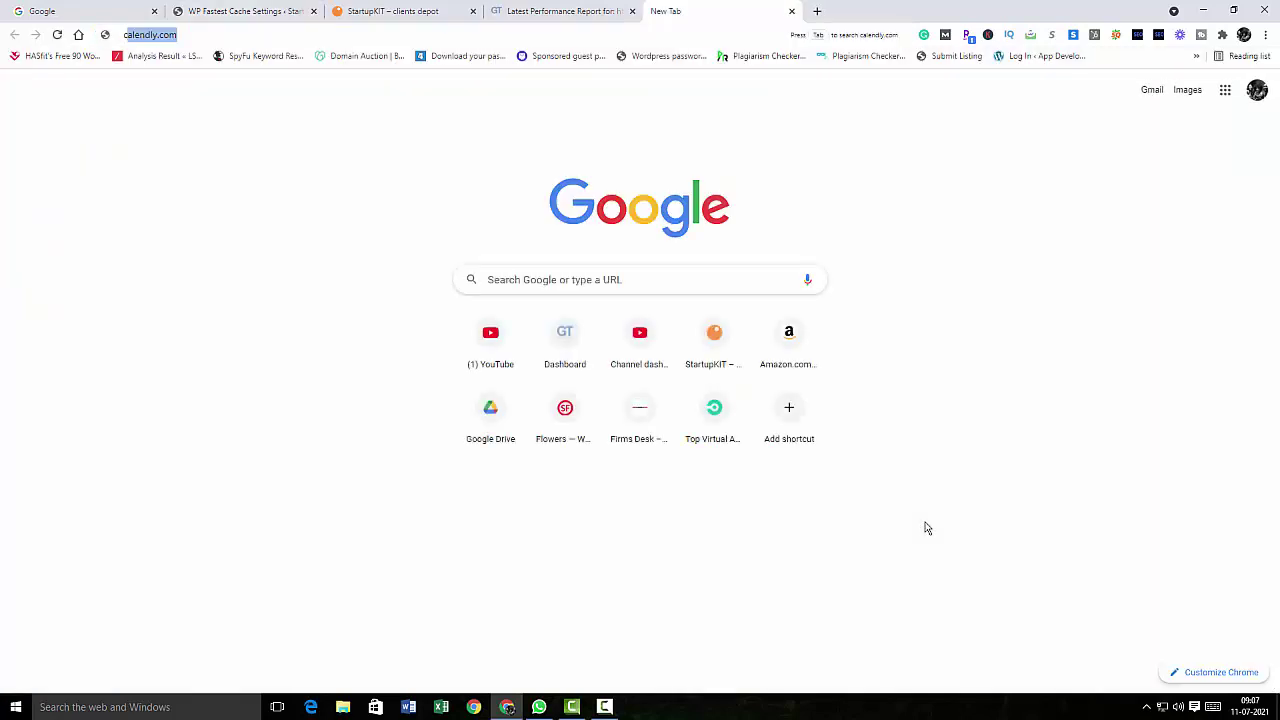
{"action": "type", "text": "loudfla"}
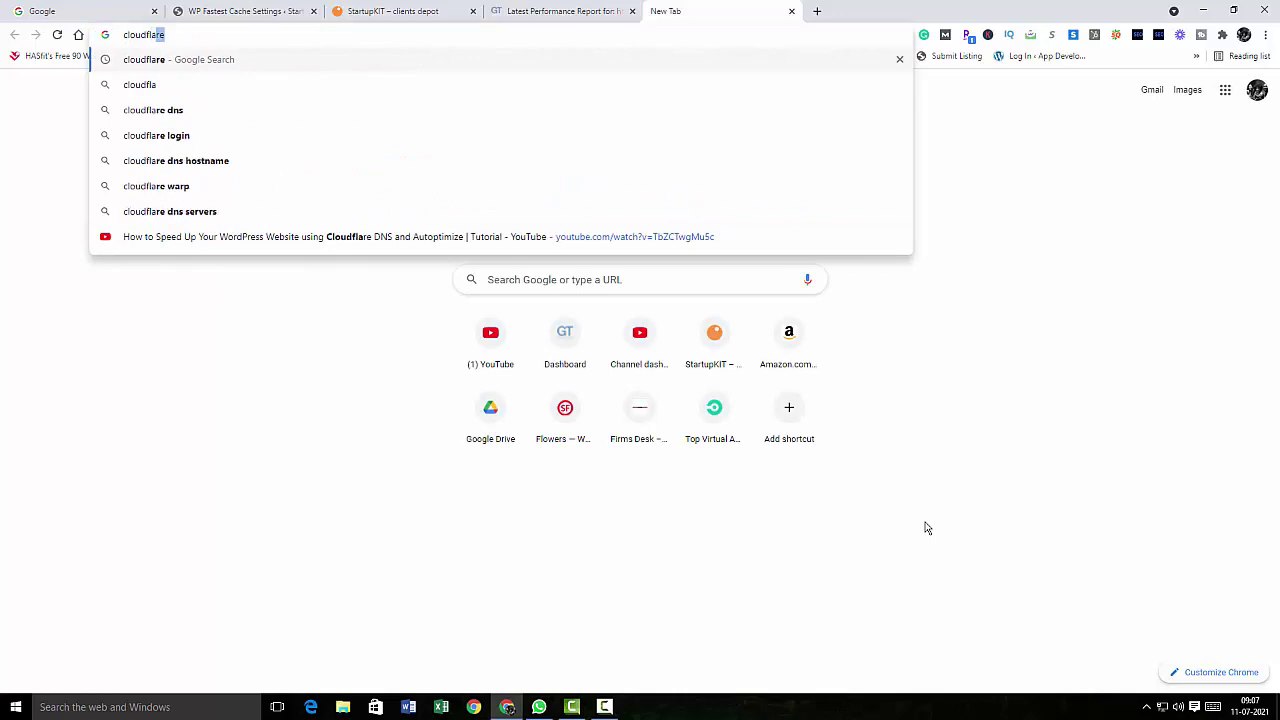
{"action": "type", "text": "re"}
{"action": "key", "text": "Return"}
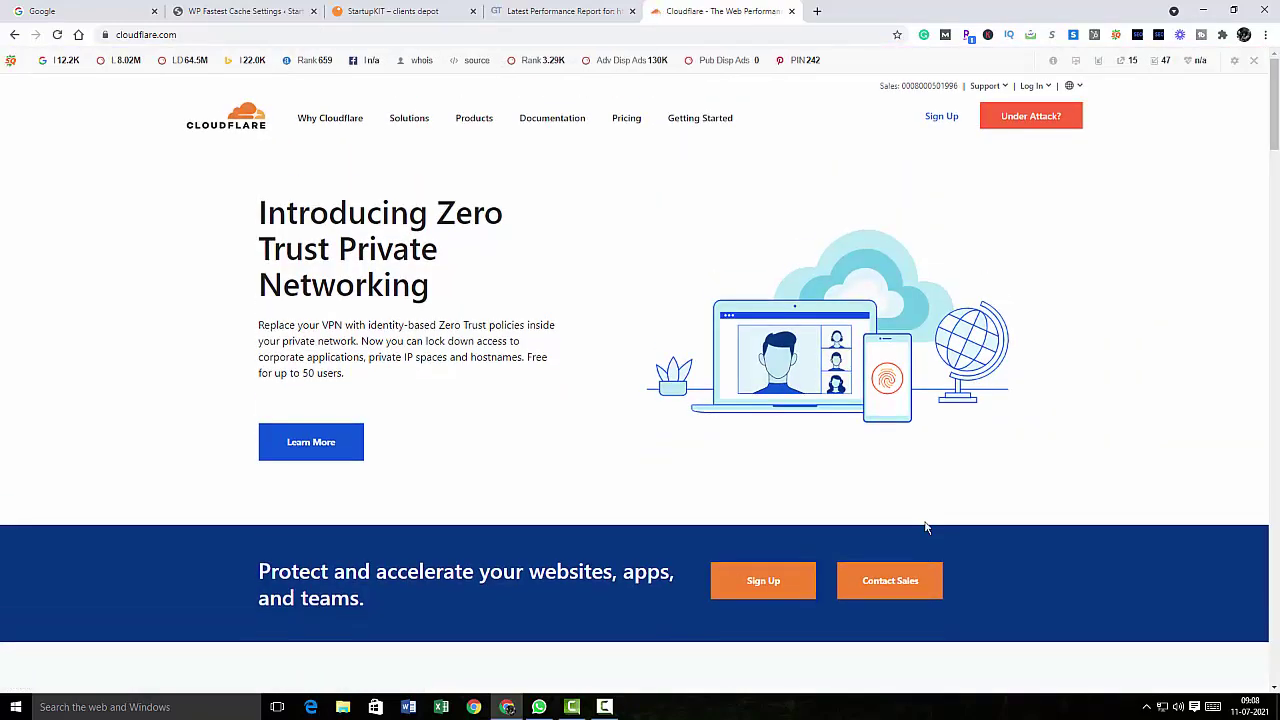
{"action": "left_click", "coordinate": [926, 528]}
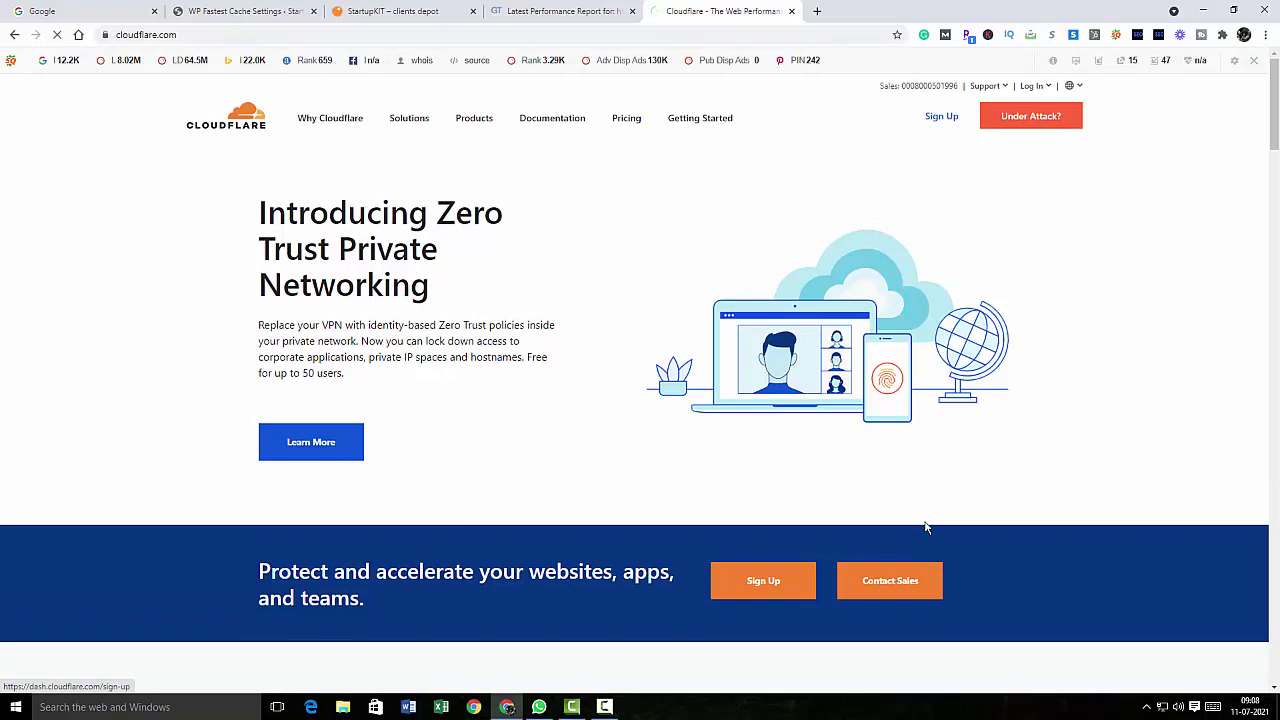